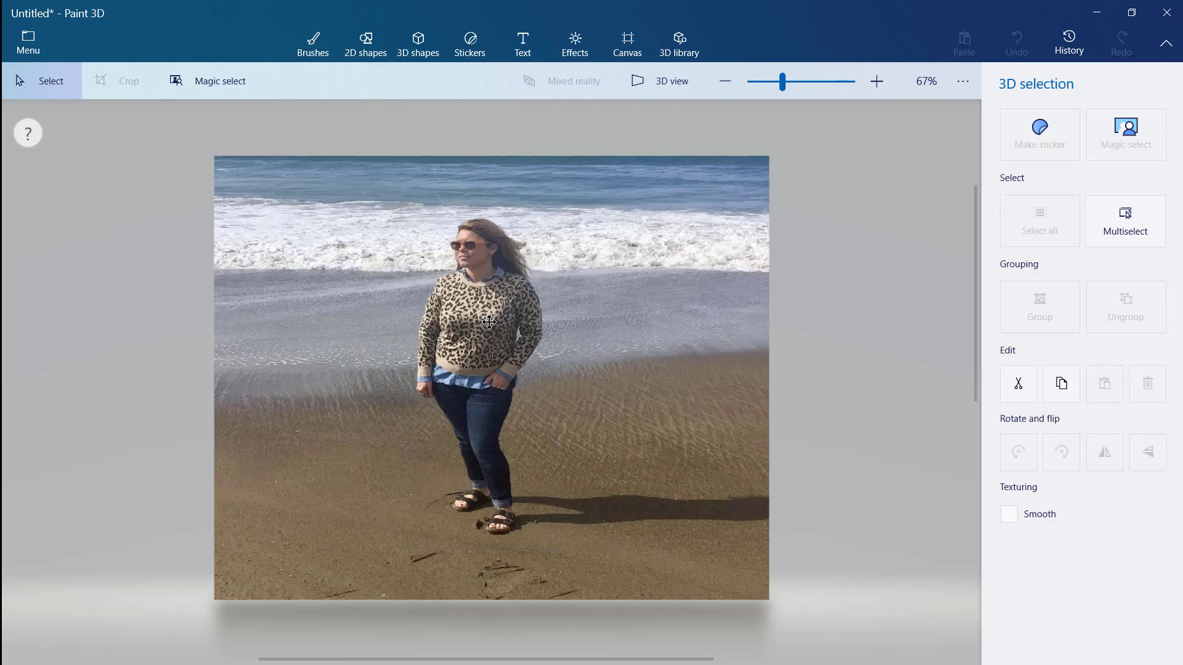
# Drag the cut-out woman further to the right on the beach photo
pyautogui.moveTo(488, 323); pyautogui.dragTo(876, 325)
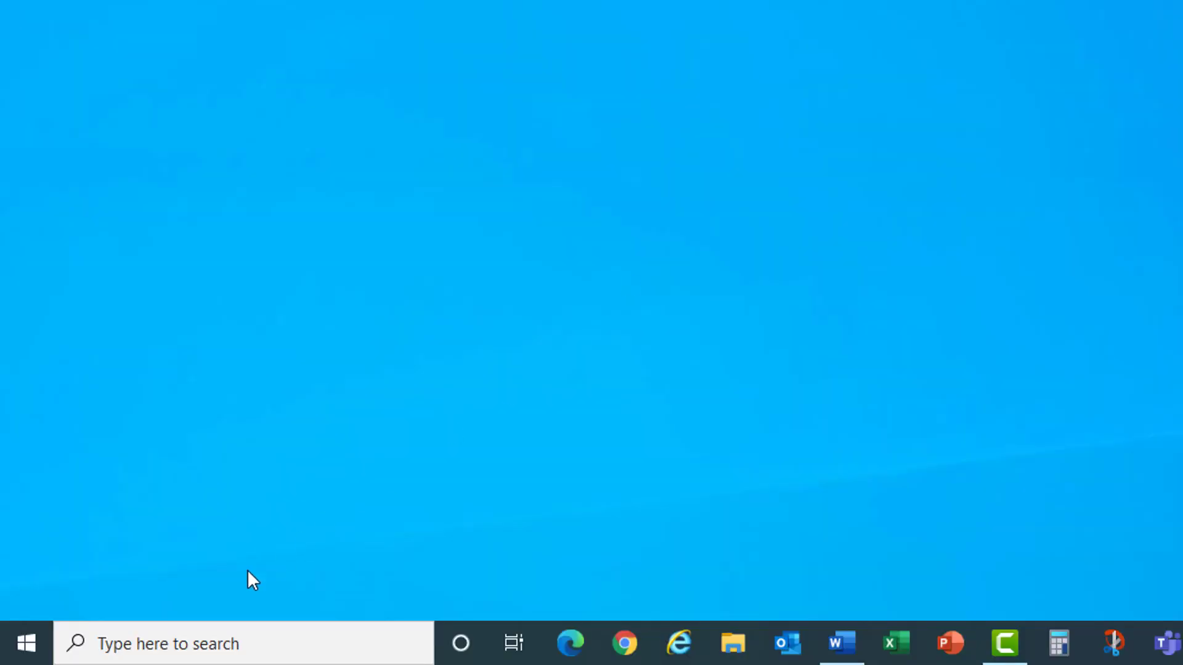
# Search the Start menu for 'paint' and launch Paint 3D
pyautogui.click(132, 644)
pyautogui.write('p')
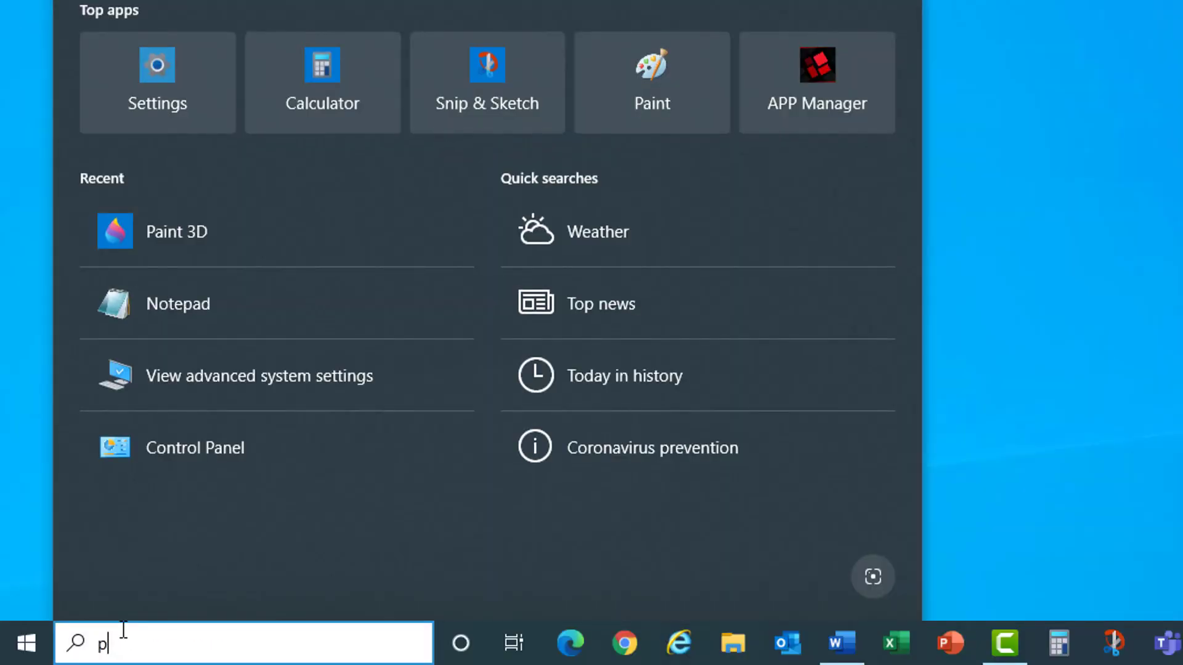
pyautogui.write('aint')
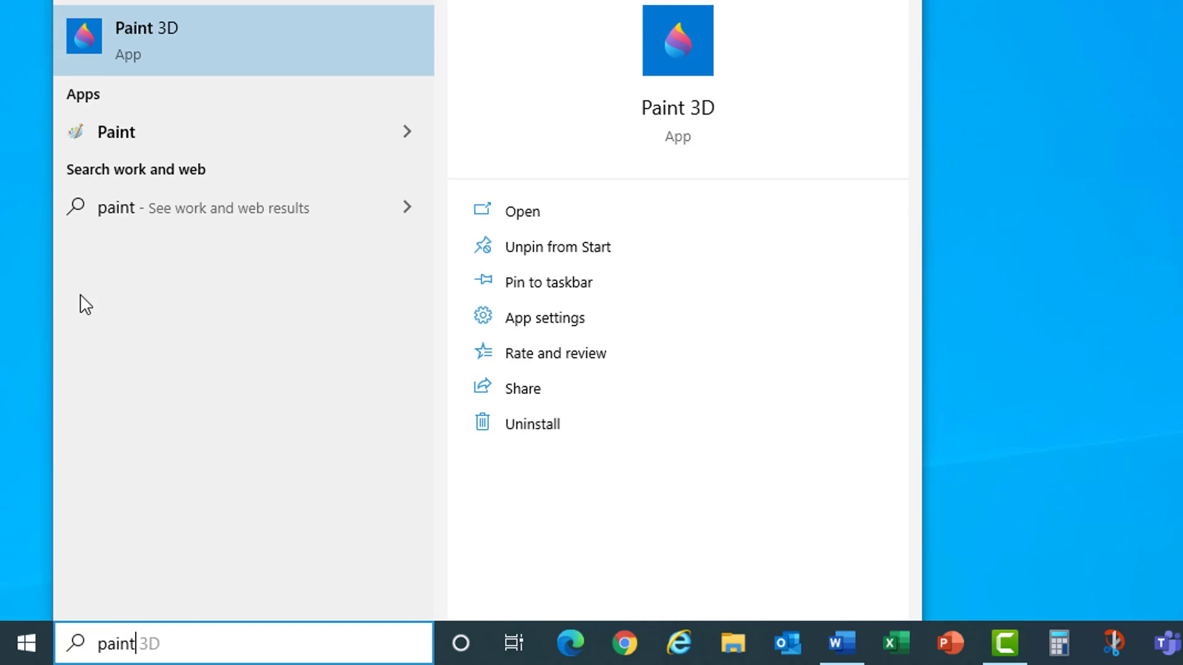
pyautogui.click(133, 43)
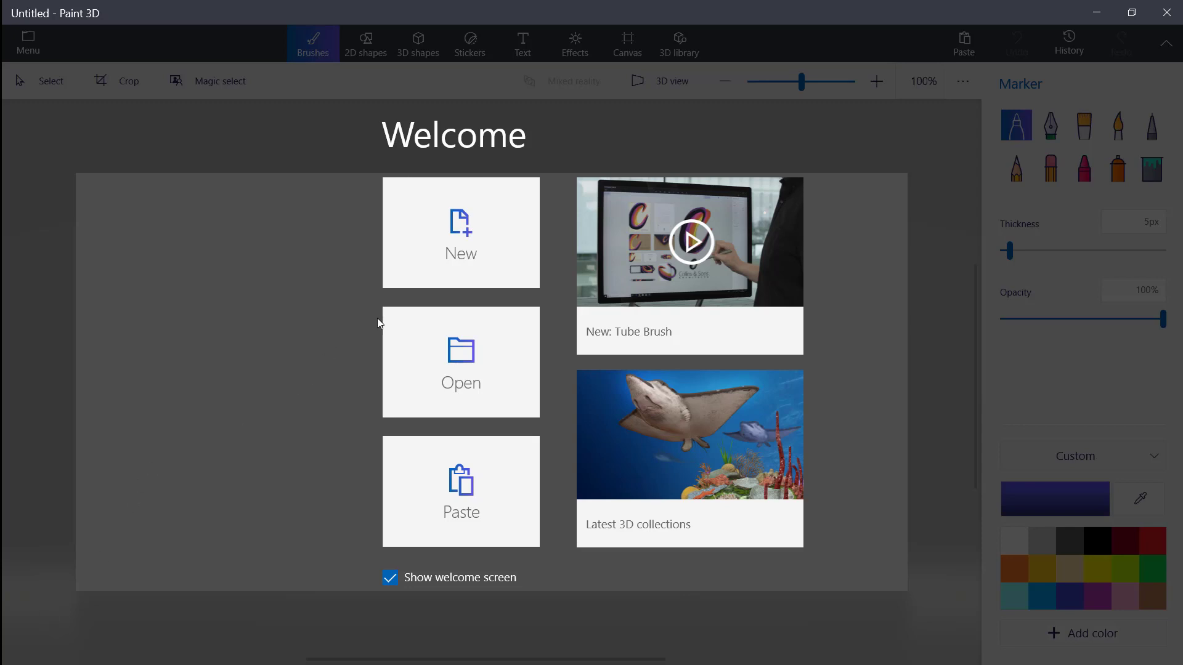
# Create a new canvas and drop the underwater turtle photo onto it
pyautogui.click(460, 251)
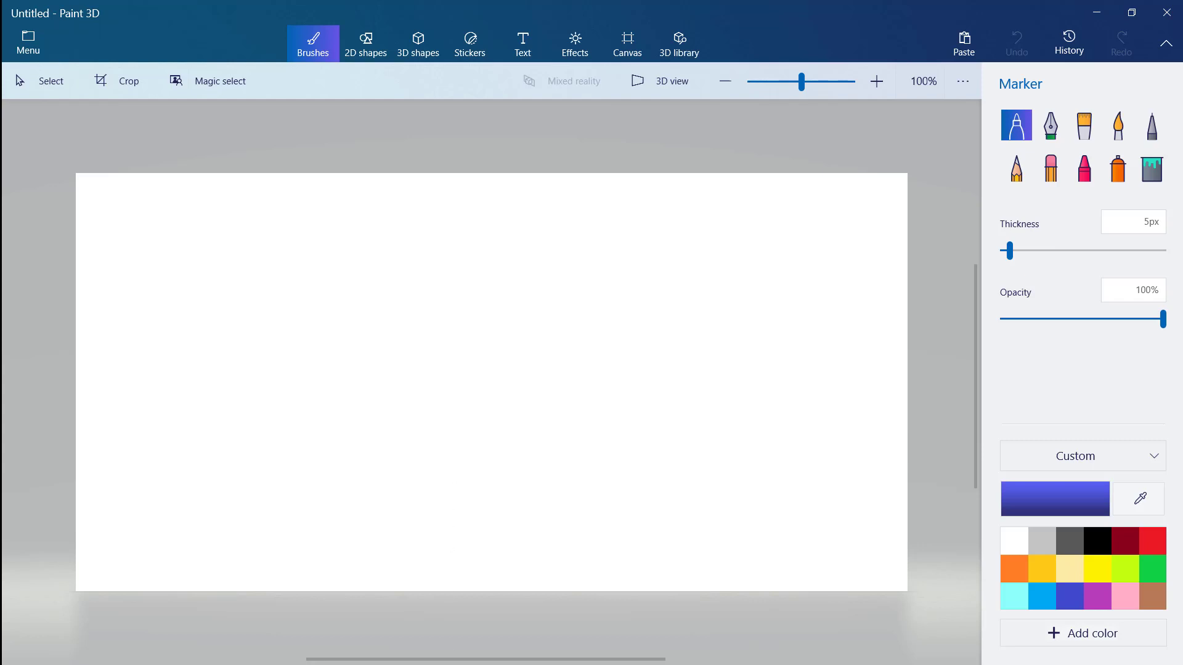
pyautogui.moveTo(544, 15); pyautogui.dragTo(369, 379)
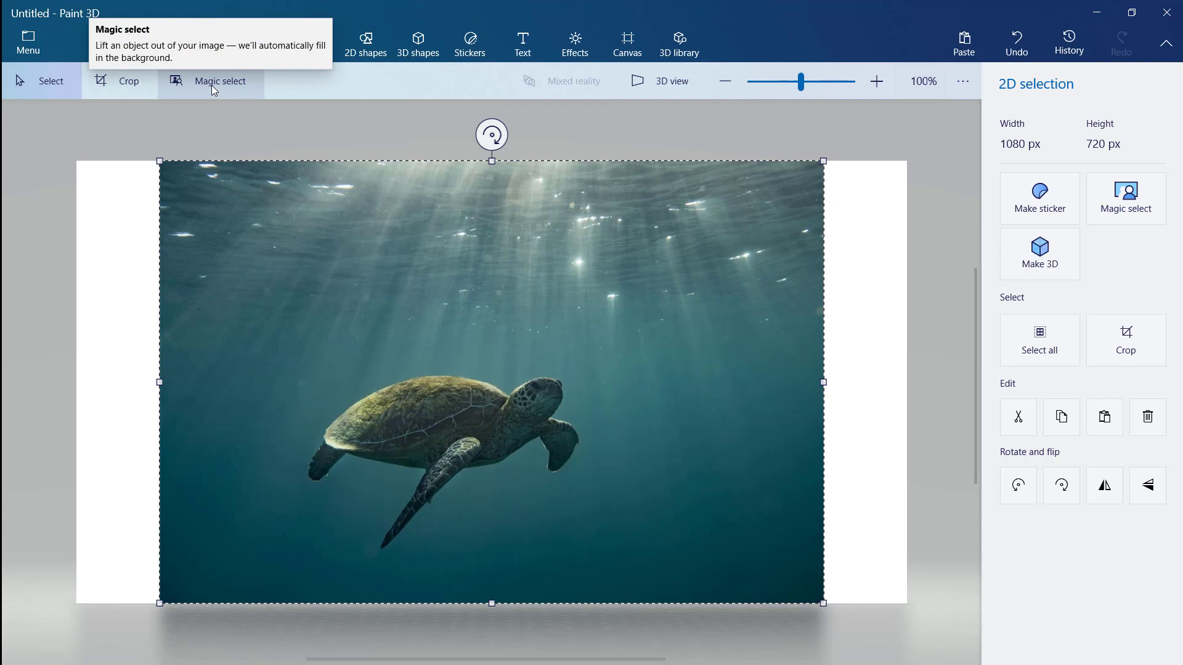
# Use Magic Select, tightening the selection box closely around the sea turtle
pyautogui.click(1130, 215)
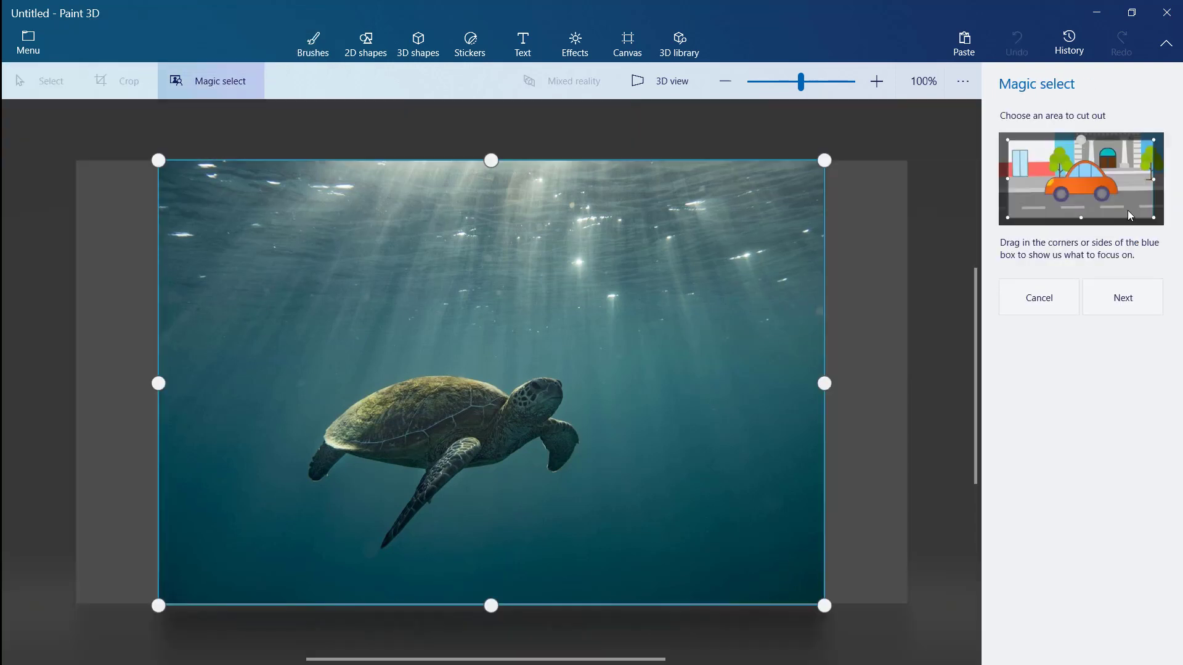
pyautogui.moveTo(158, 161); pyautogui.dragTo(287, 364)
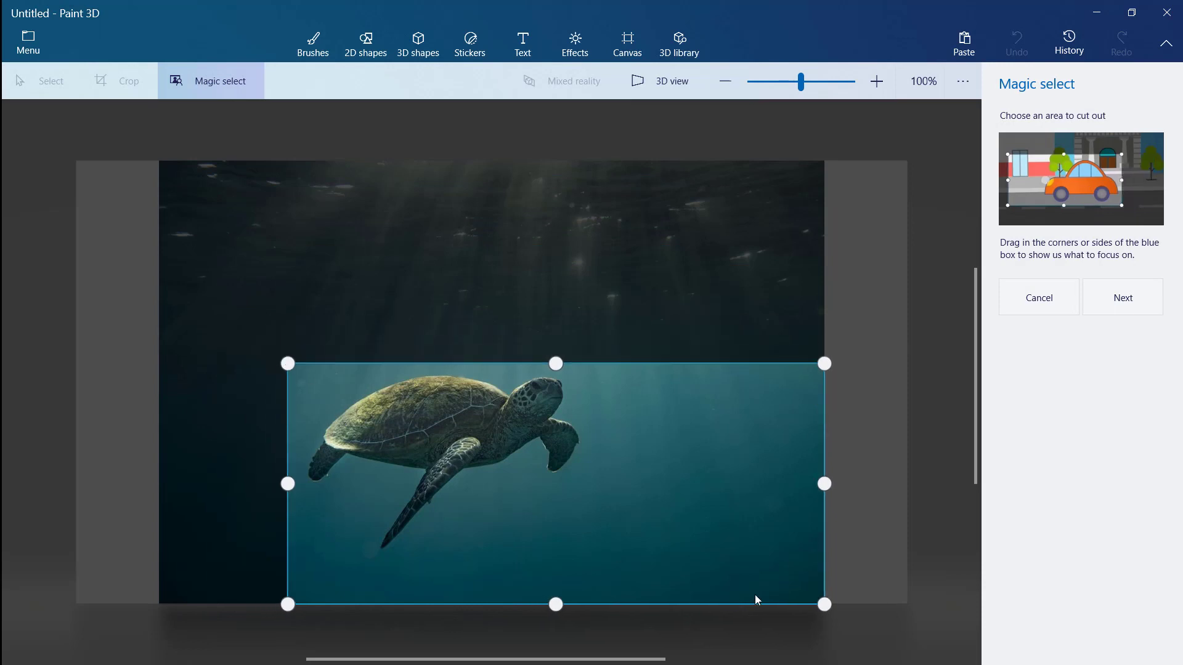
pyautogui.moveTo(824, 605); pyautogui.dragTo(588, 557)
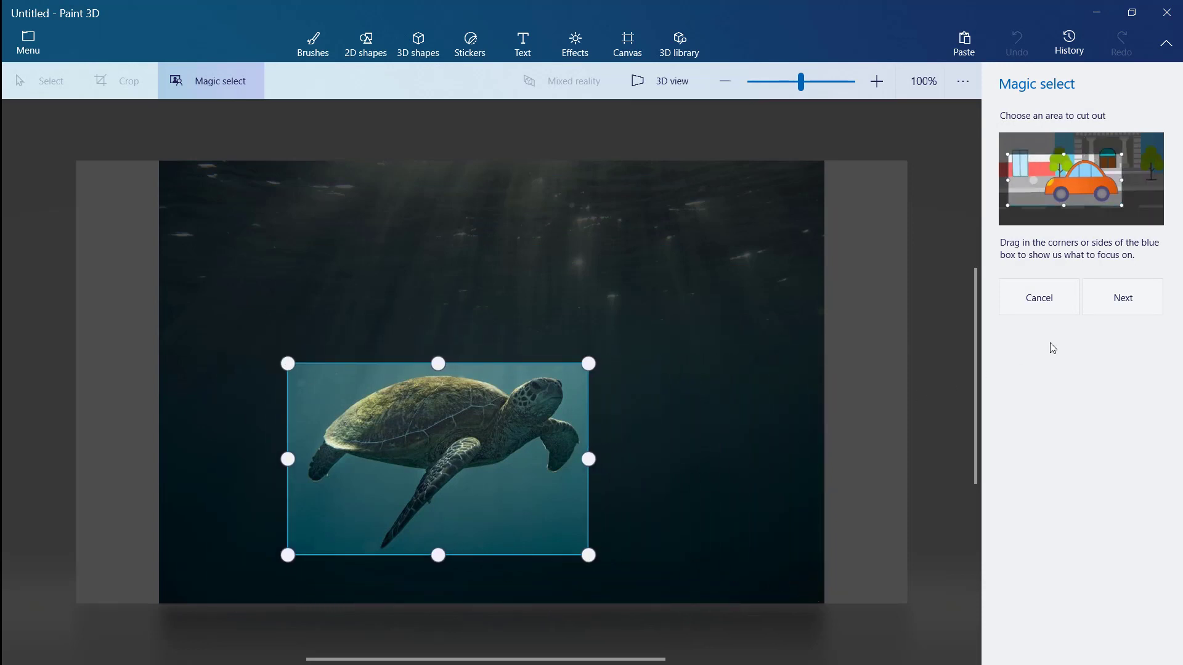
pyautogui.click(1123, 298)
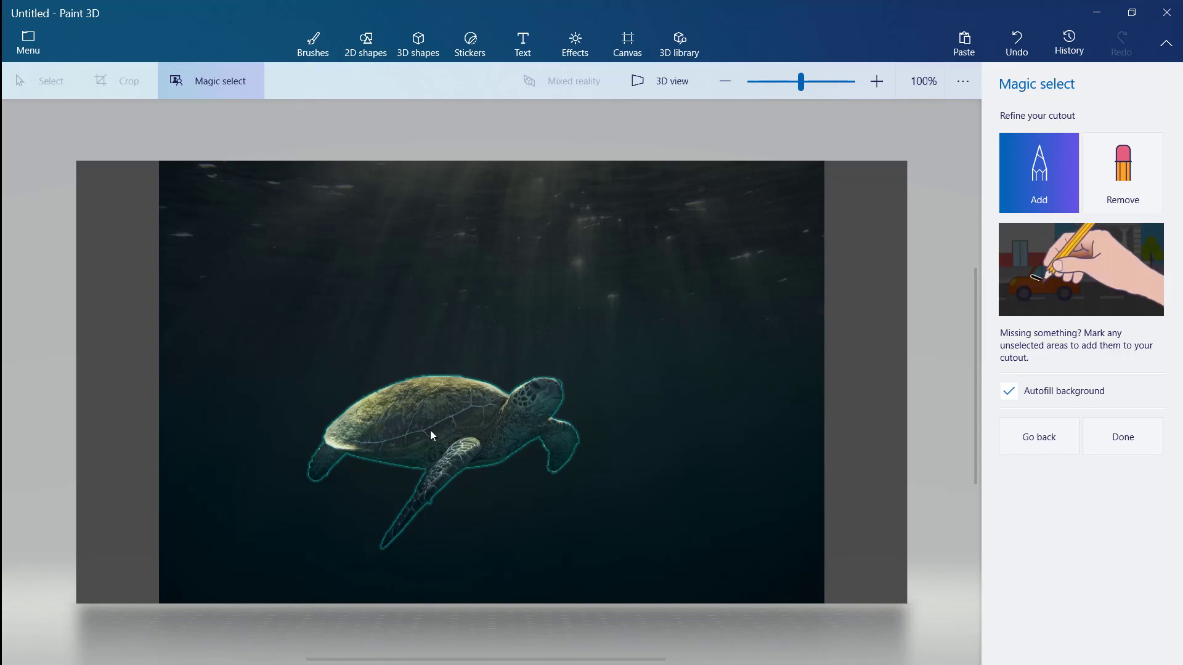
# Make the turtle an object, move it aside, copy it, then cut it away
pyautogui.click(1123, 436)
pyautogui.moveTo(442, 420); pyautogui.dragTo(737, 416)
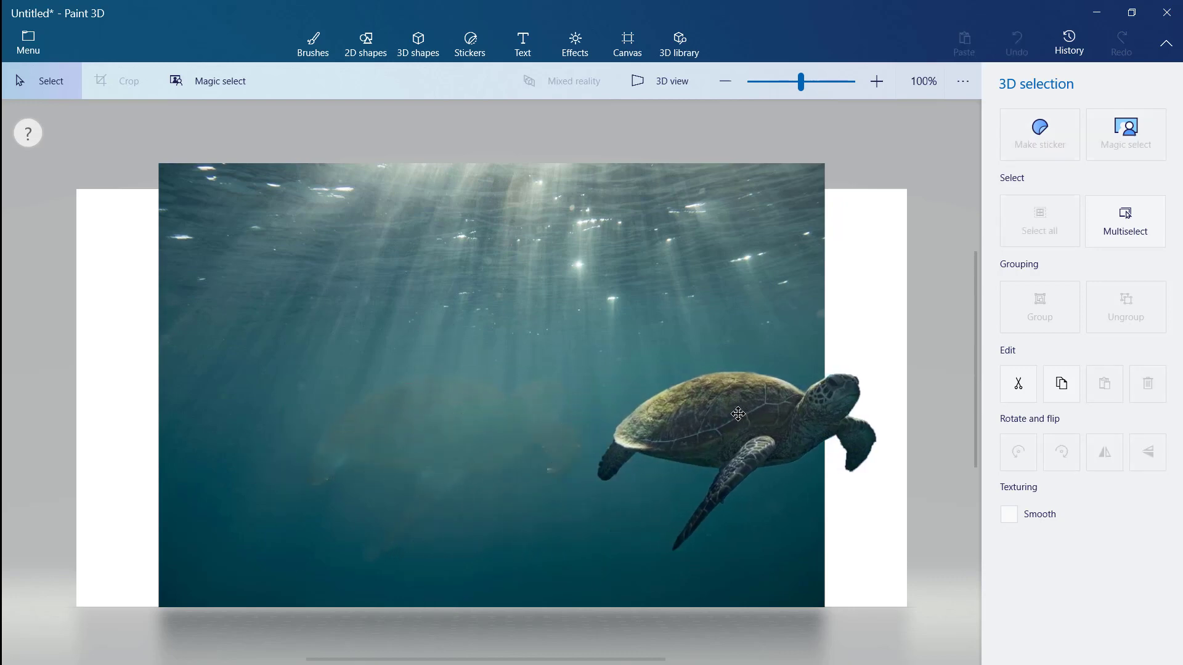
pyautogui.rightClick(801, 477)
pyautogui.click(864, 261)
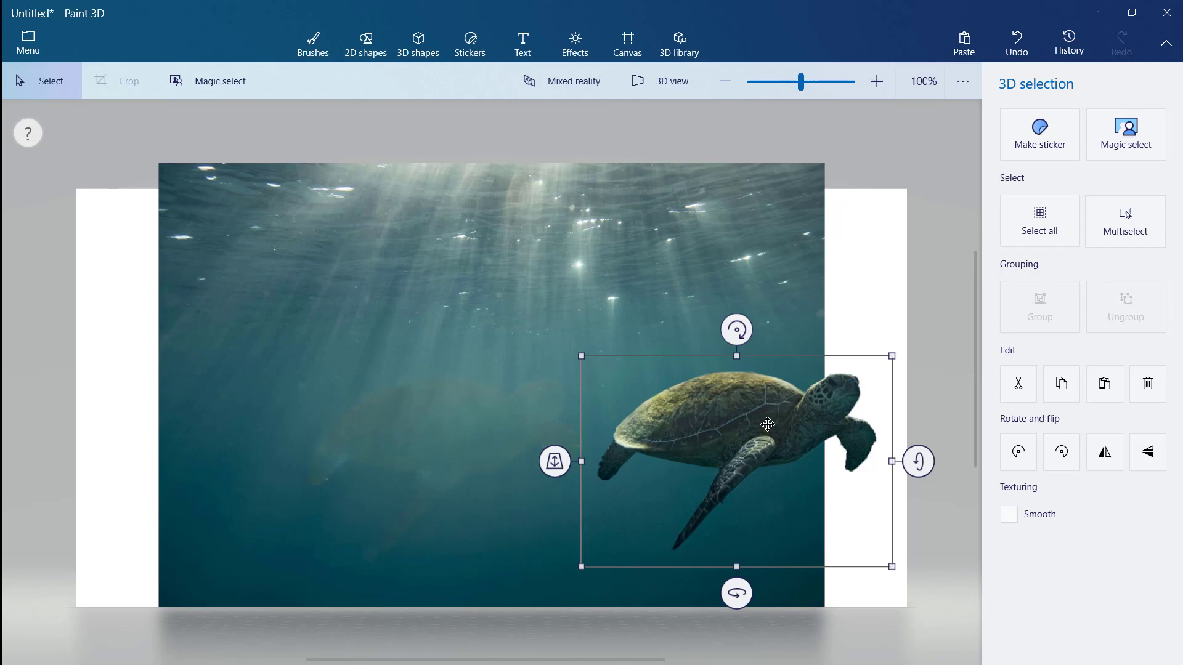
pyautogui.rightClick(767, 421)
pyautogui.click(832, 181)
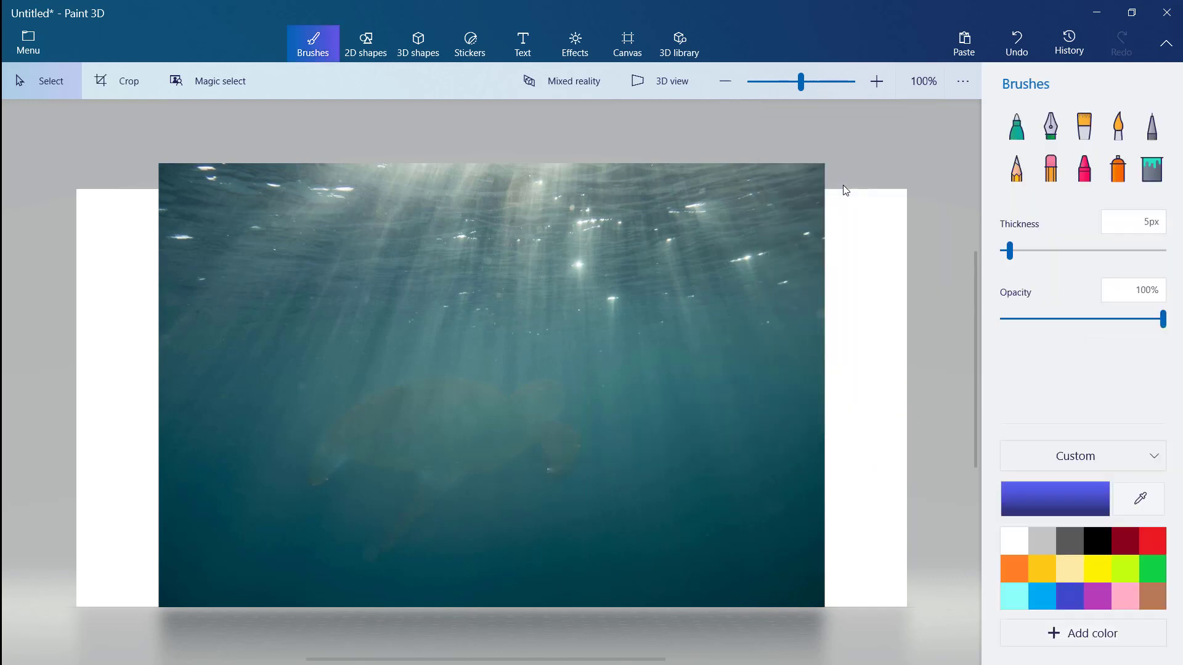
# Start a new canvas, discarding the current work without saving
pyautogui.click(29, 51)
pyautogui.click(48, 88)
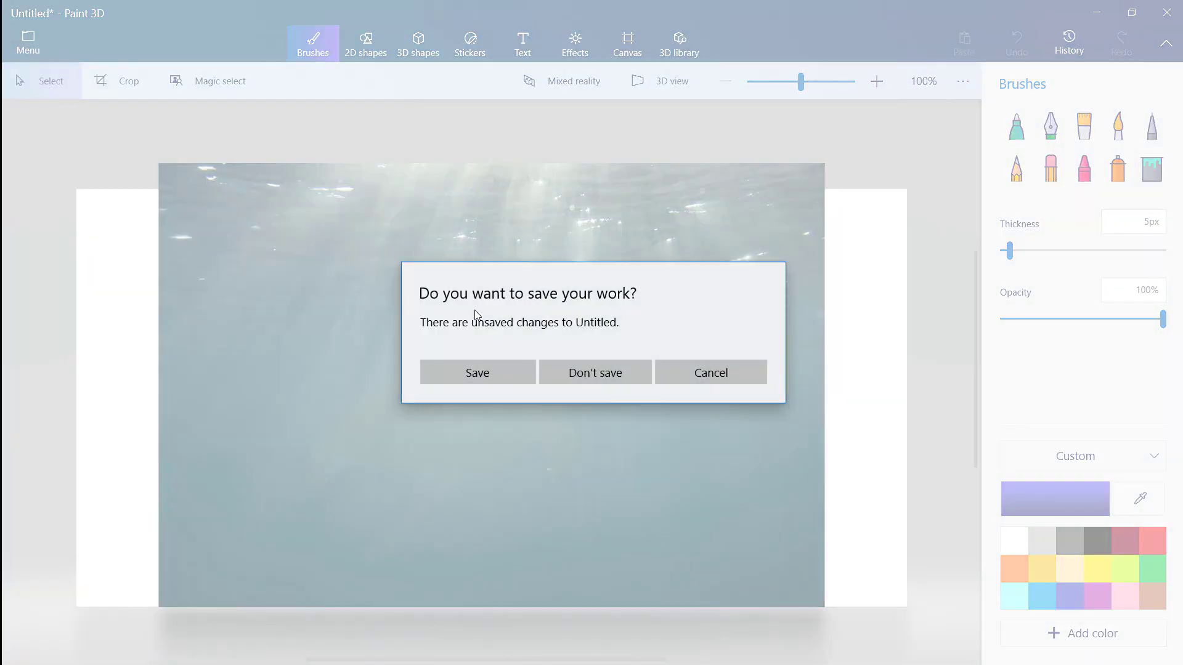
pyautogui.click(595, 372)
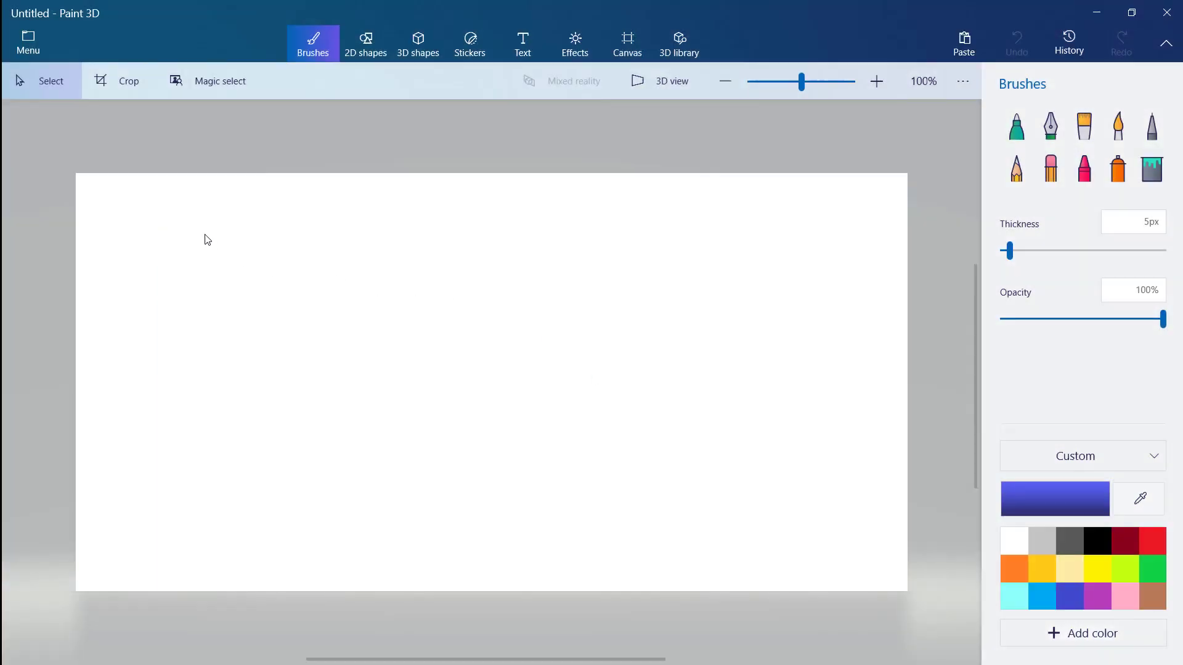
# Paste the turtle cutout and centre it on the new canvas
pyautogui.hotkey('ctrl', 'v')
pyautogui.moveTo(721, 434); pyautogui.dragTo(480, 397)
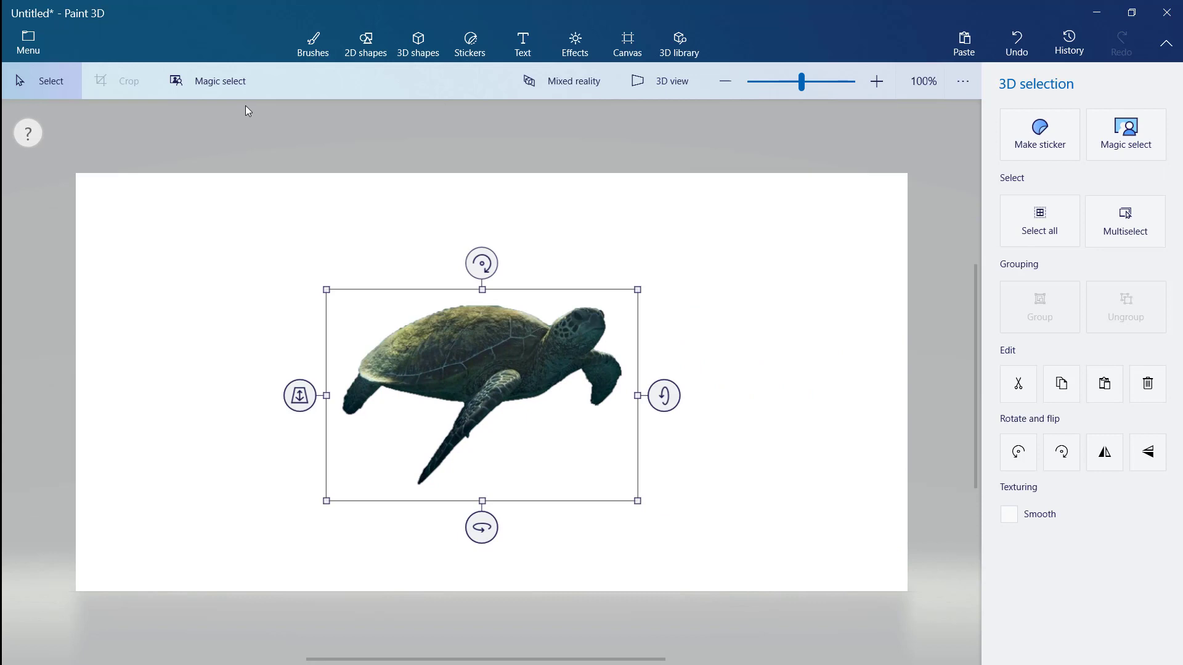
pyautogui.click(29, 44)
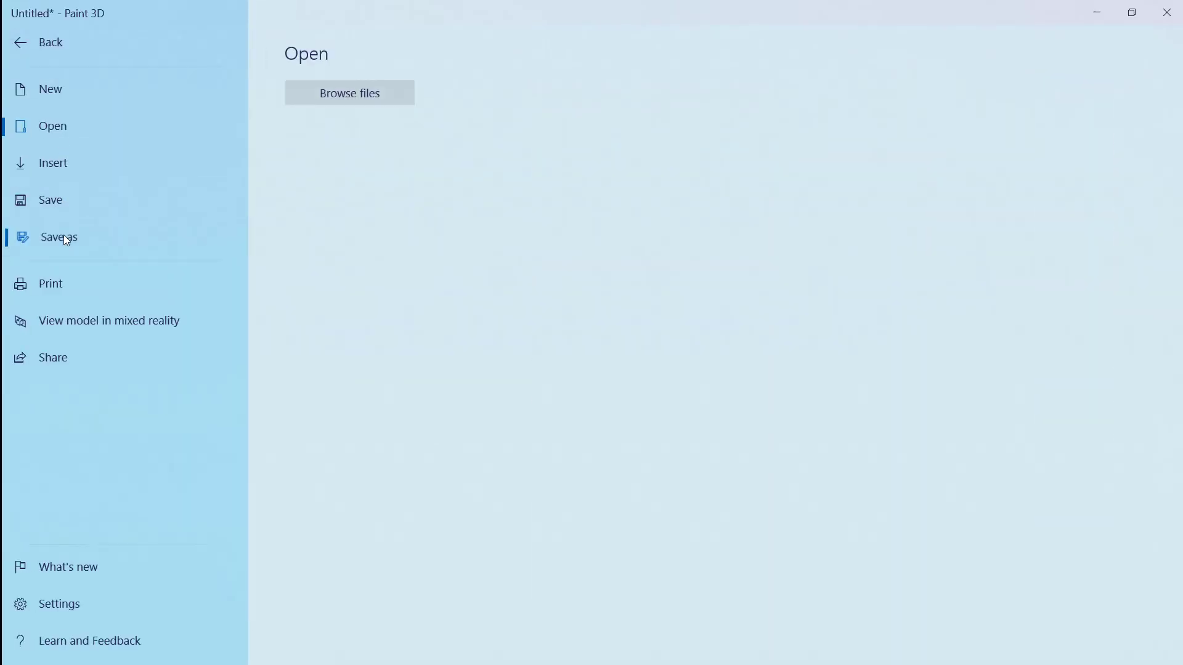
# Save the canvas as an Image in PNG format with Transparency turned on
pyautogui.click(64, 239)
pyautogui.click(328, 165)
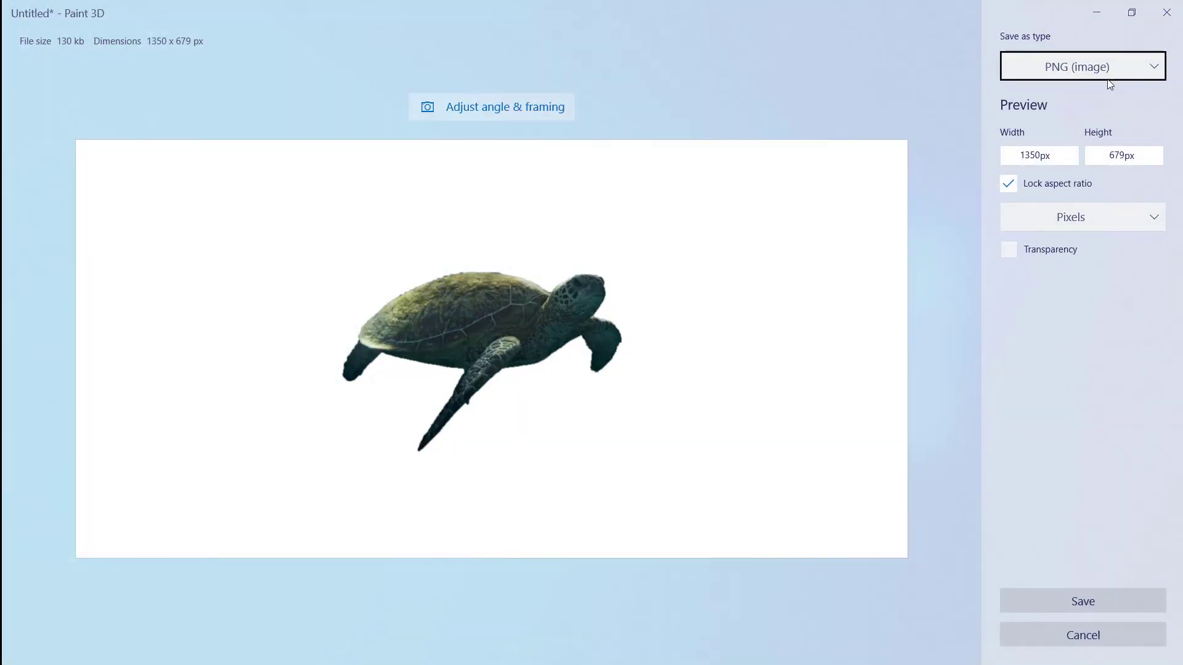
pyautogui.click(1097, 127)
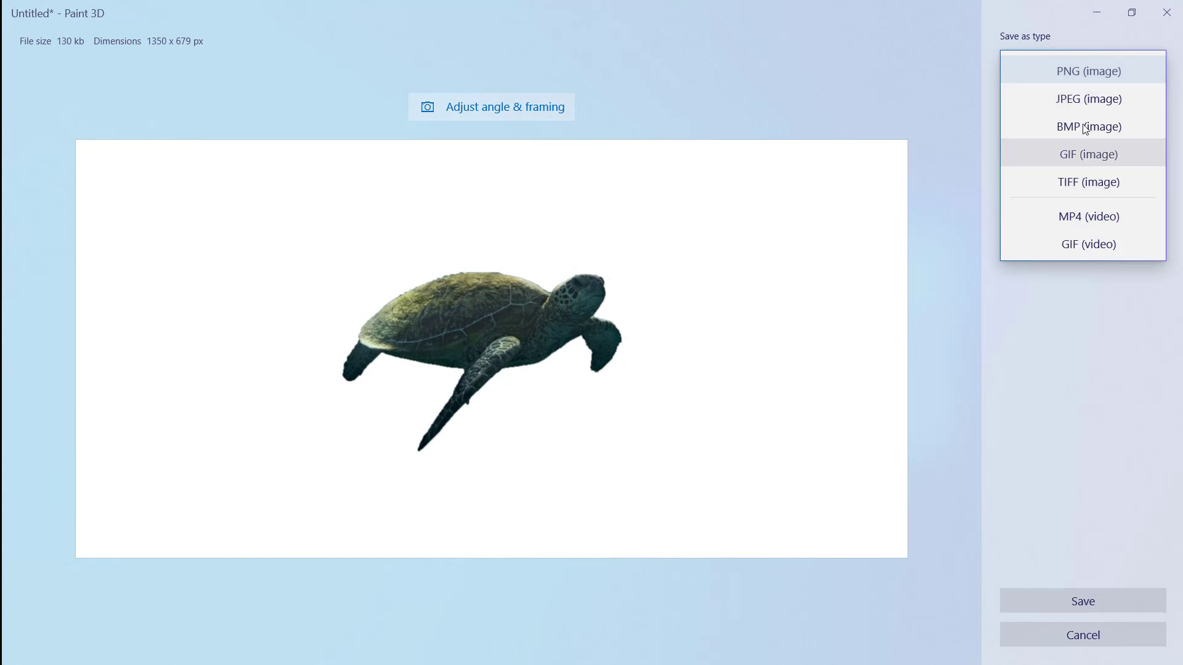
pyautogui.click(1067, 73)
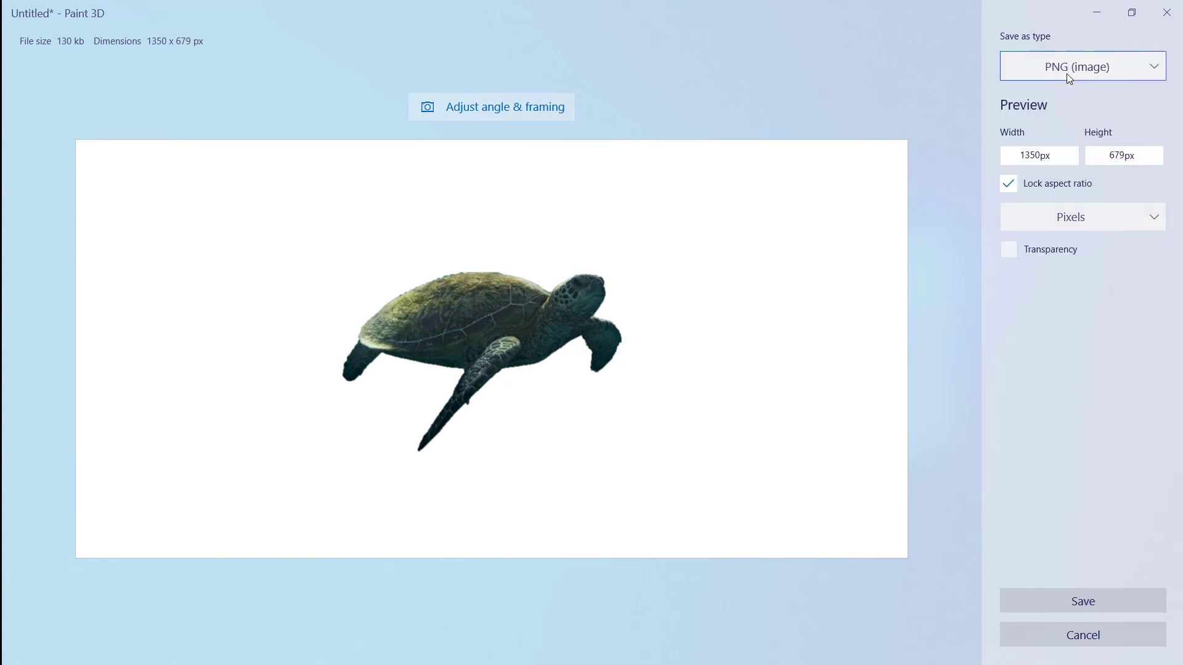
pyautogui.click(1008, 250)
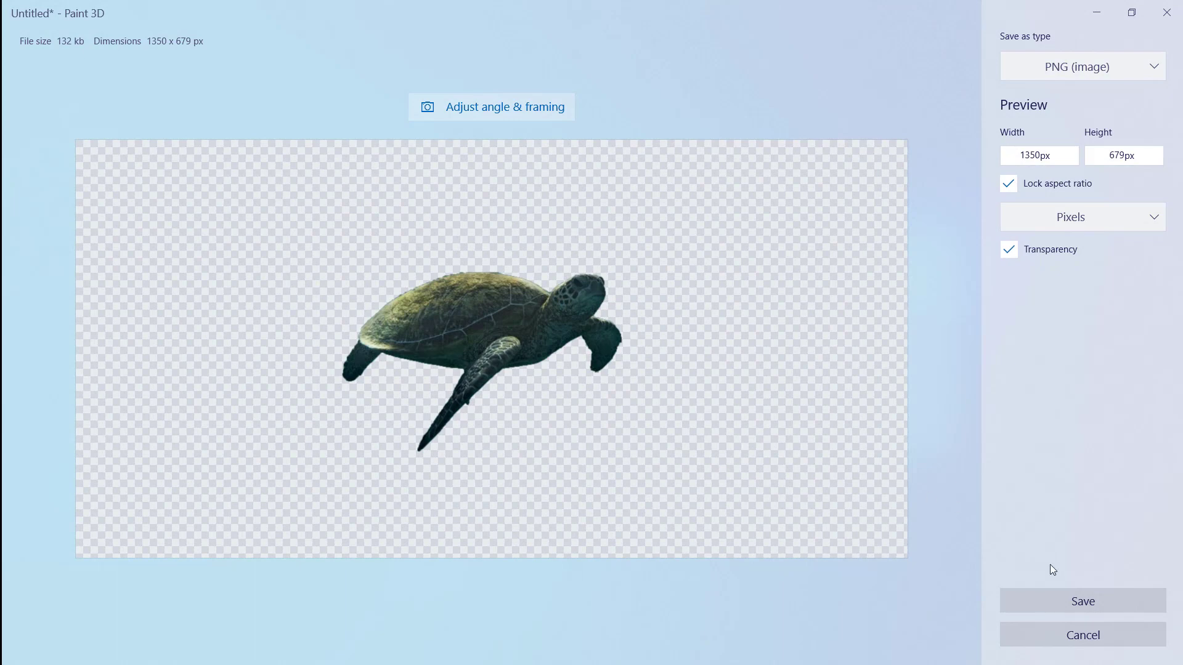
pyautogui.click(1078, 603)
pyautogui.write('Turtle')
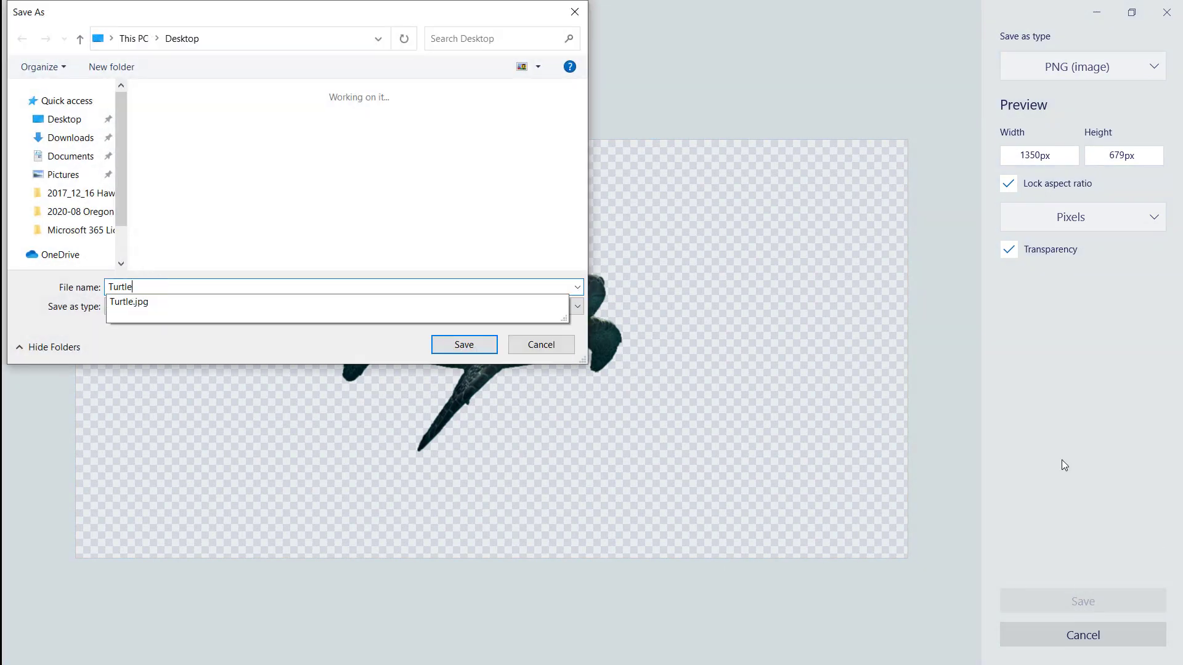
pyautogui.click(464, 344)
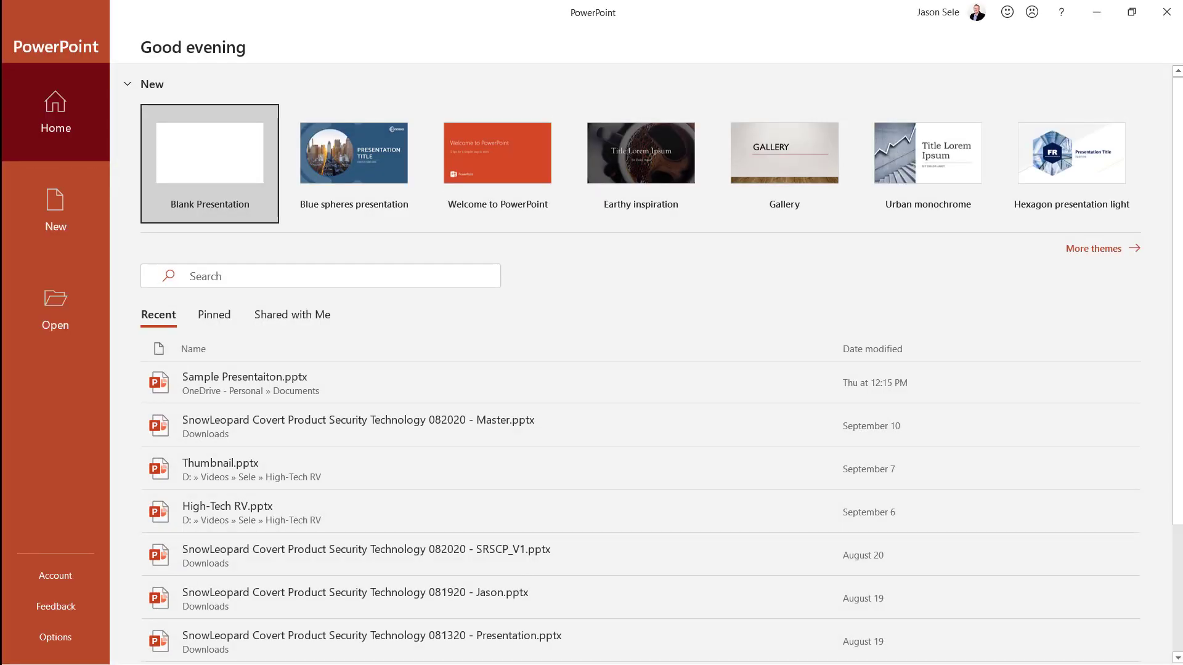
# Create a blank presentation and bring up the Stock Images picker
pyautogui.click(209, 164)
pyautogui.click(111, 39)
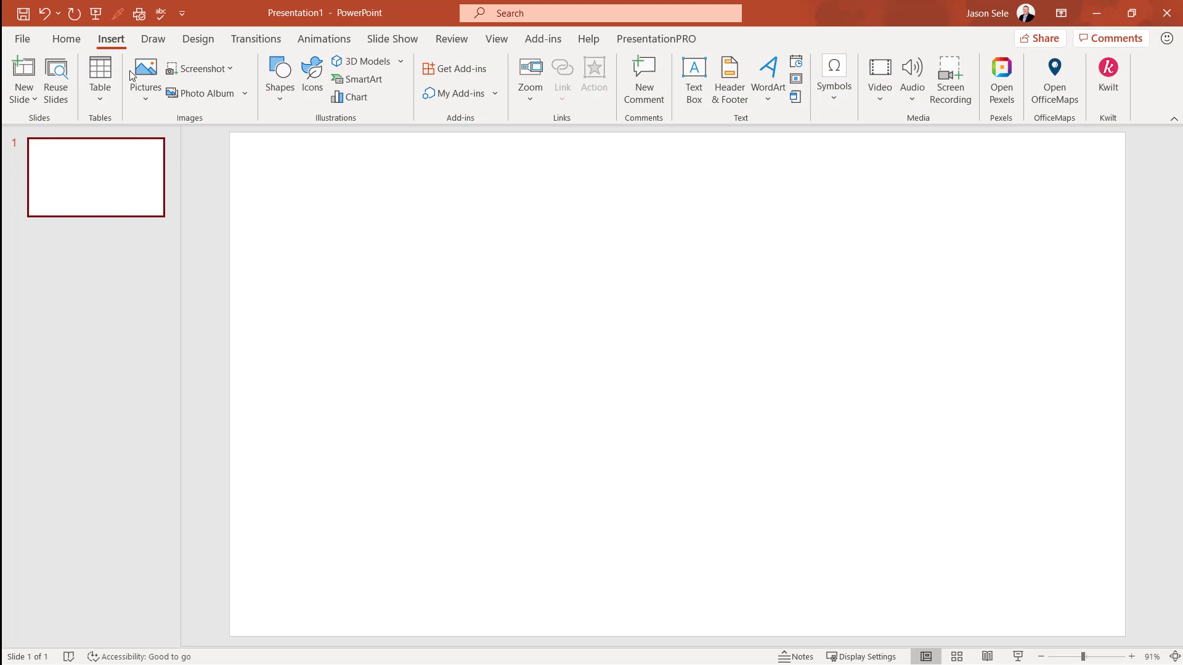
pyautogui.click(146, 86)
pyautogui.click(194, 166)
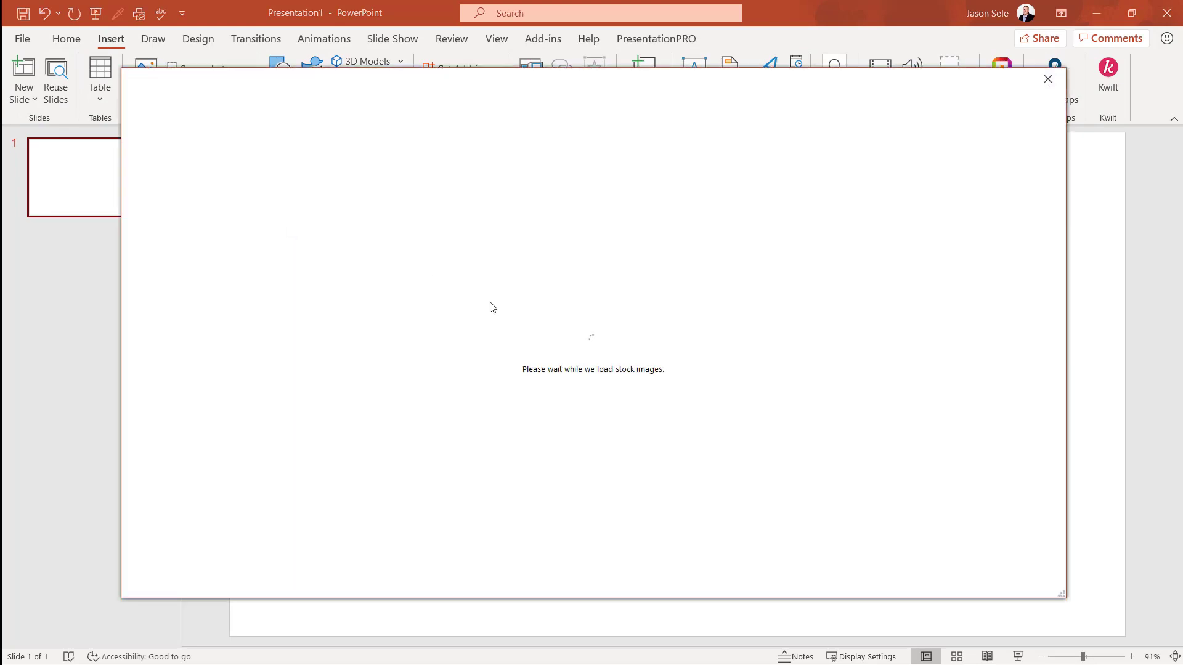
pyautogui.write('water')
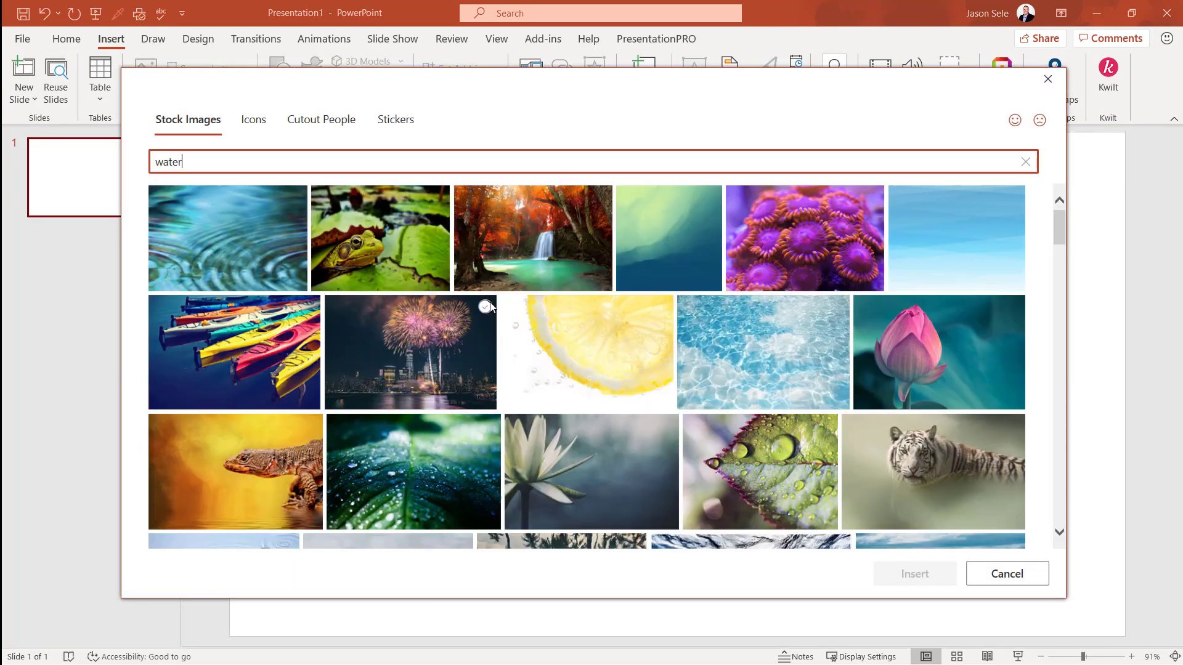
pyautogui.scroll(-4, 499, 315)
pyautogui.scroll(-4, 518, 333)
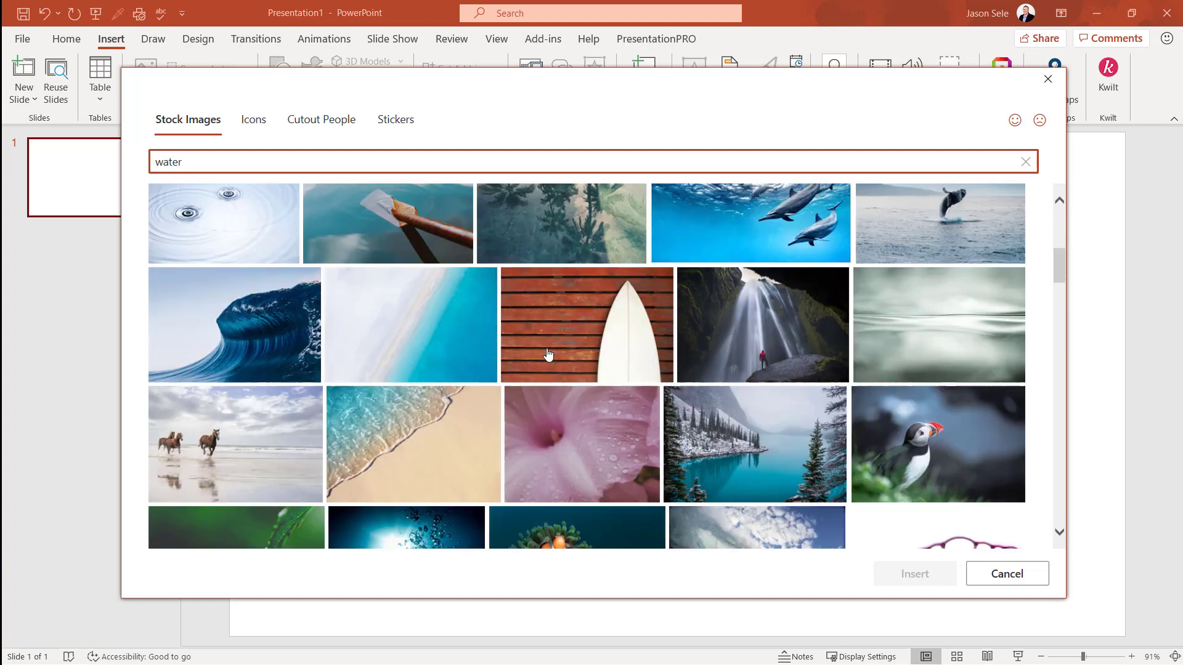
pyautogui.scroll(-4, 536, 342)
pyautogui.scroll(-4, 547, 352)
# Insert the teal underwater stock photo onto the slide
pyautogui.click(970, 364)
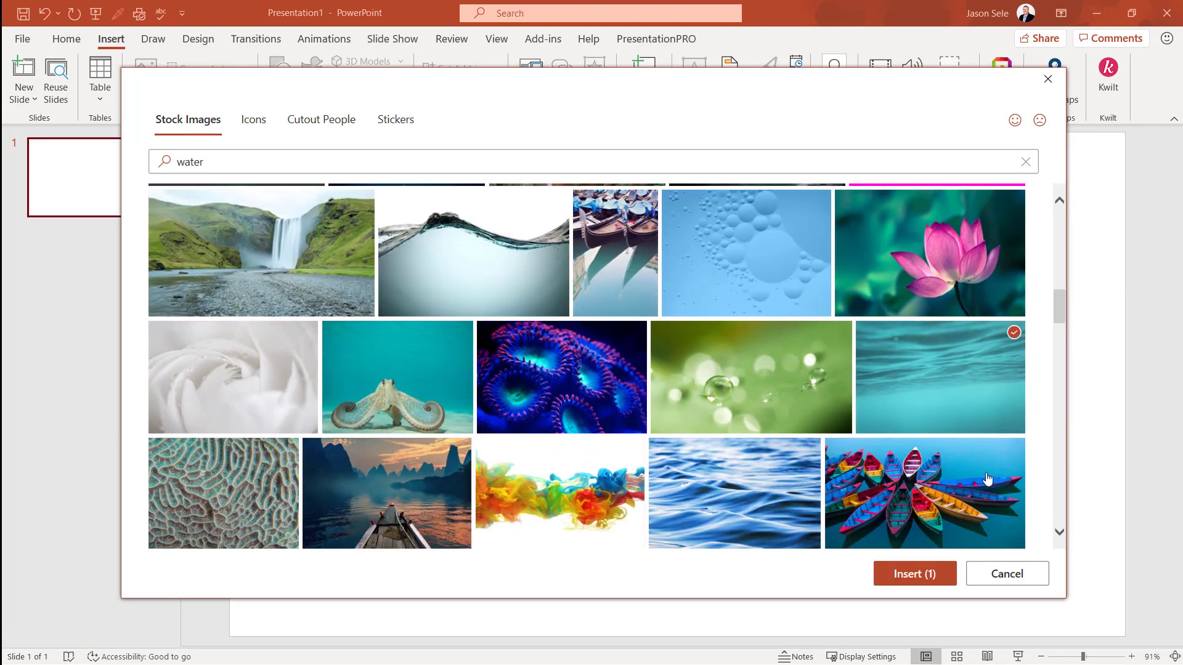
pyautogui.click(931, 573)
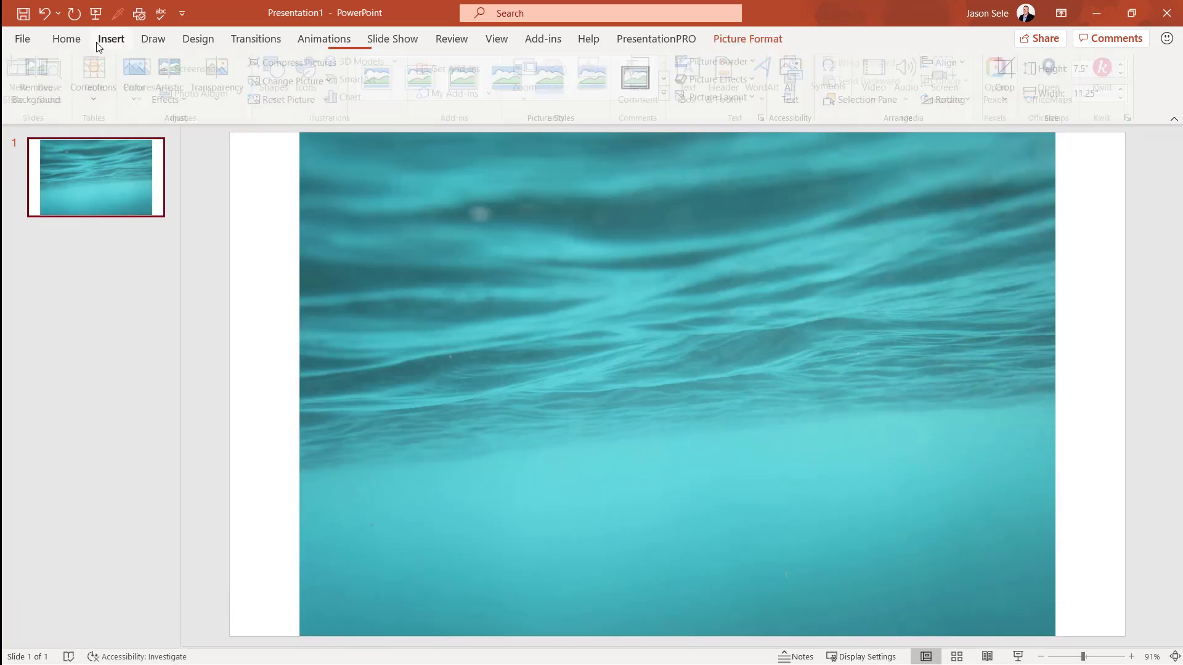
pyautogui.click(96, 42)
pyautogui.click(145, 92)
pyautogui.click(183, 144)
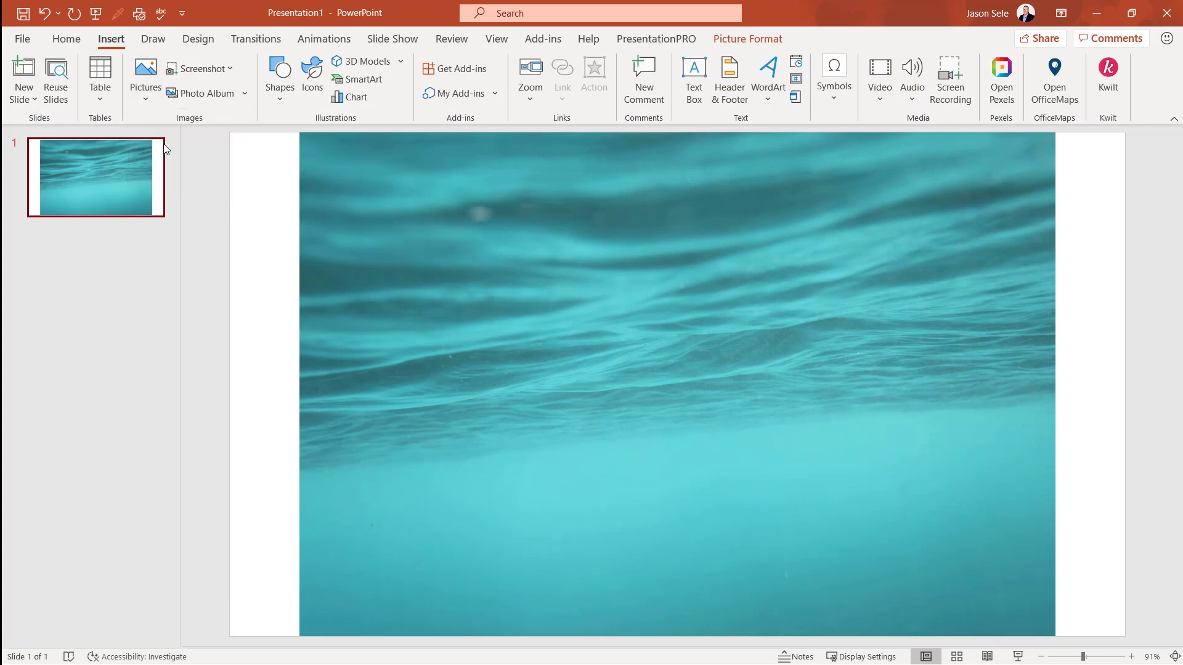
pyautogui.click(64, 88)
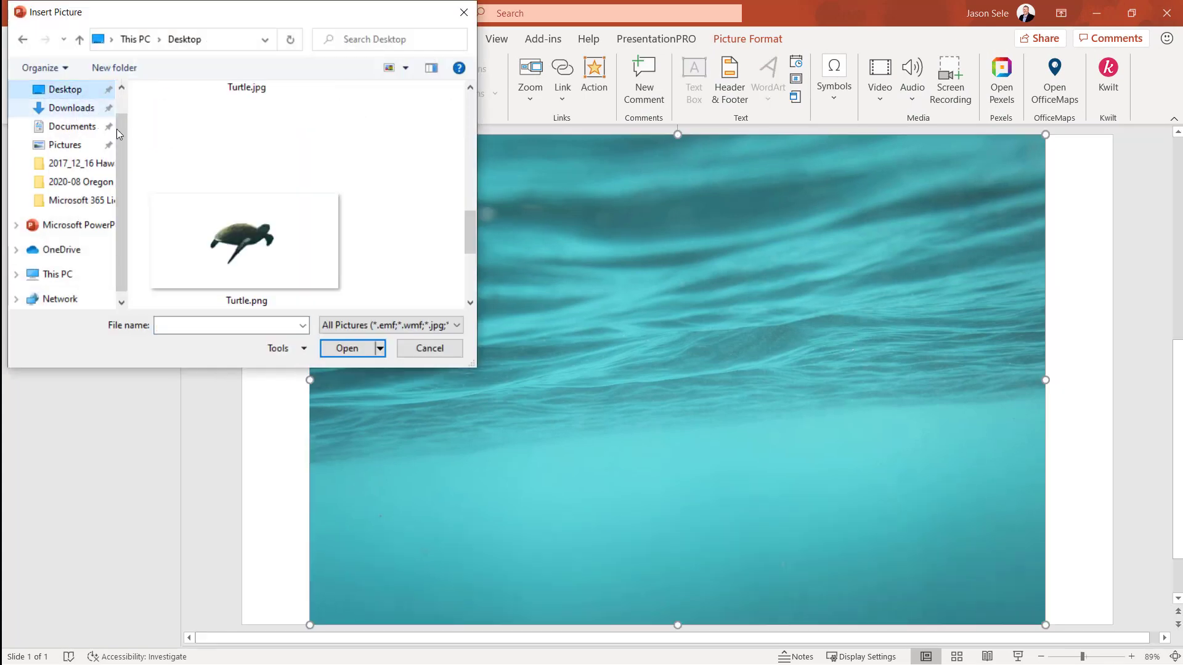
pyautogui.click(238, 236)
pyautogui.click(347, 348)
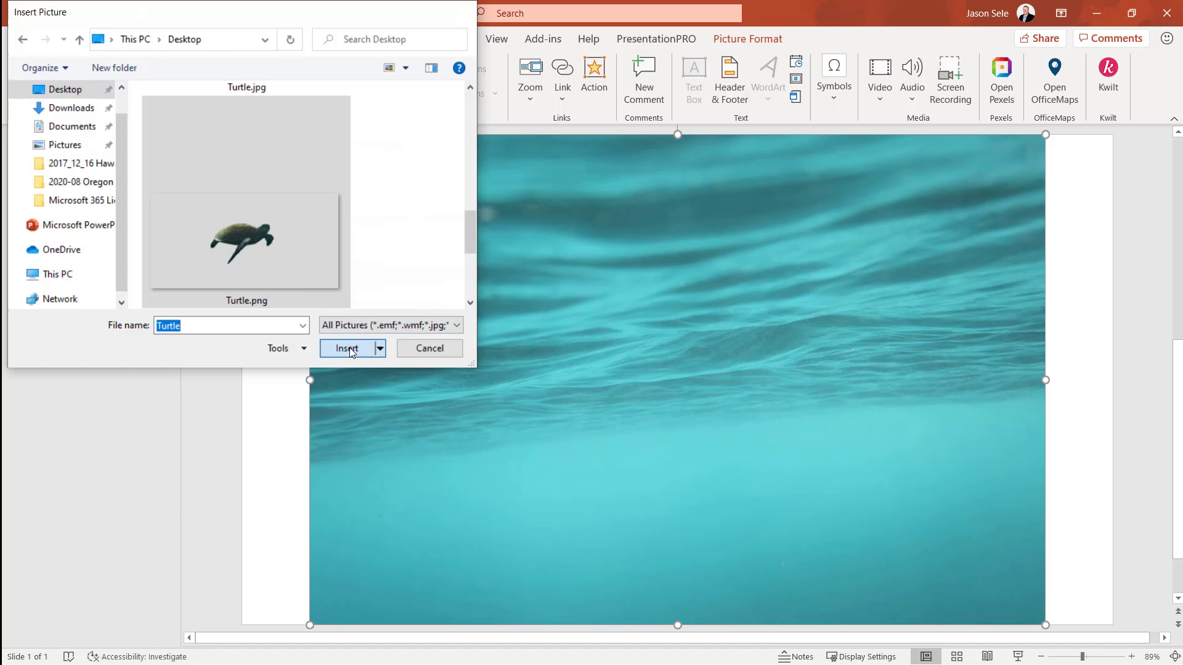
pyautogui.moveTo(632, 350); pyautogui.dragTo(601, 397)
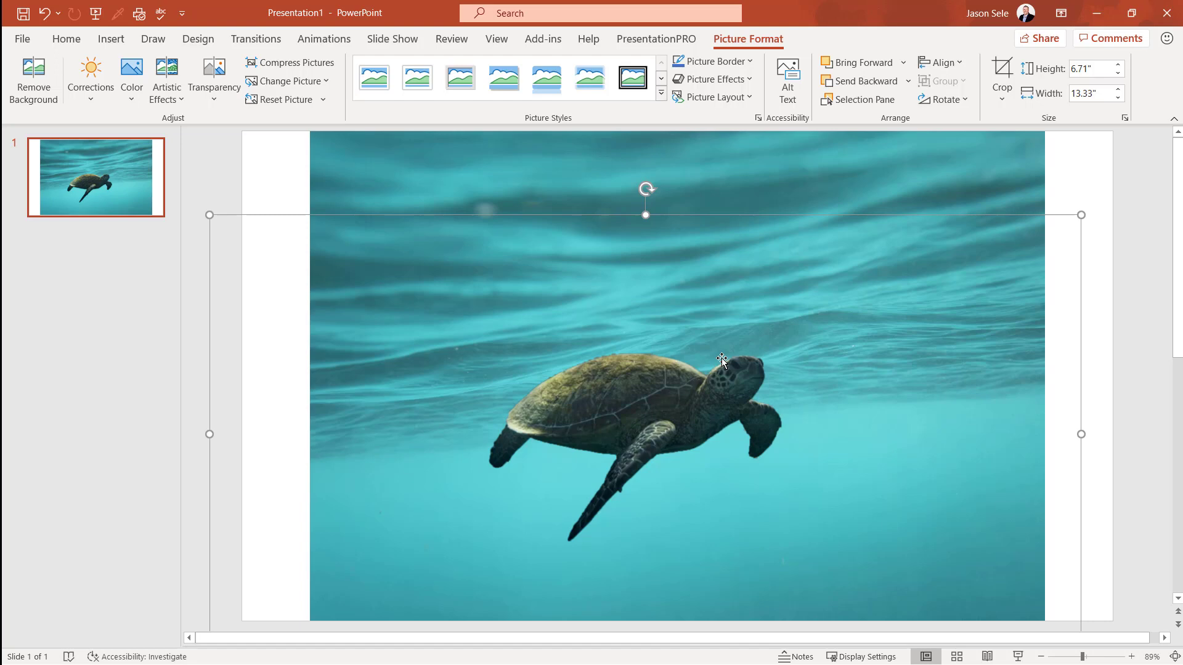
pyautogui.press('Delete')
# Delete the underwater photo and insert the falcon-in-flight stock image instead
pyautogui.click(733, 381)
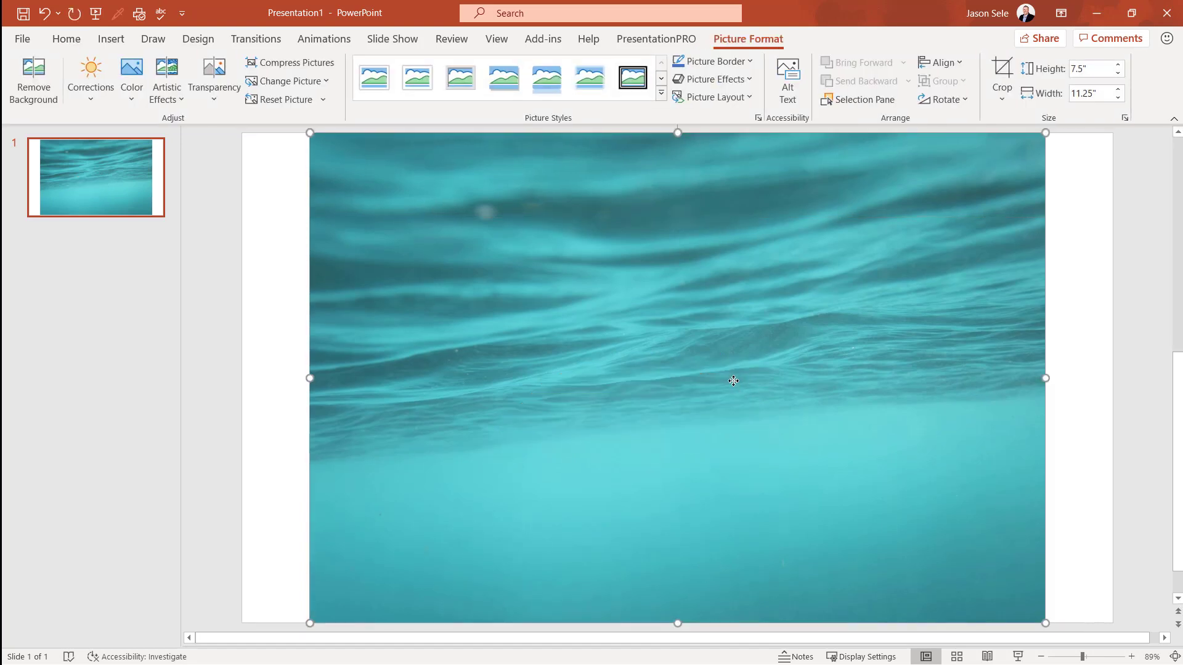
pyautogui.press('Delete')
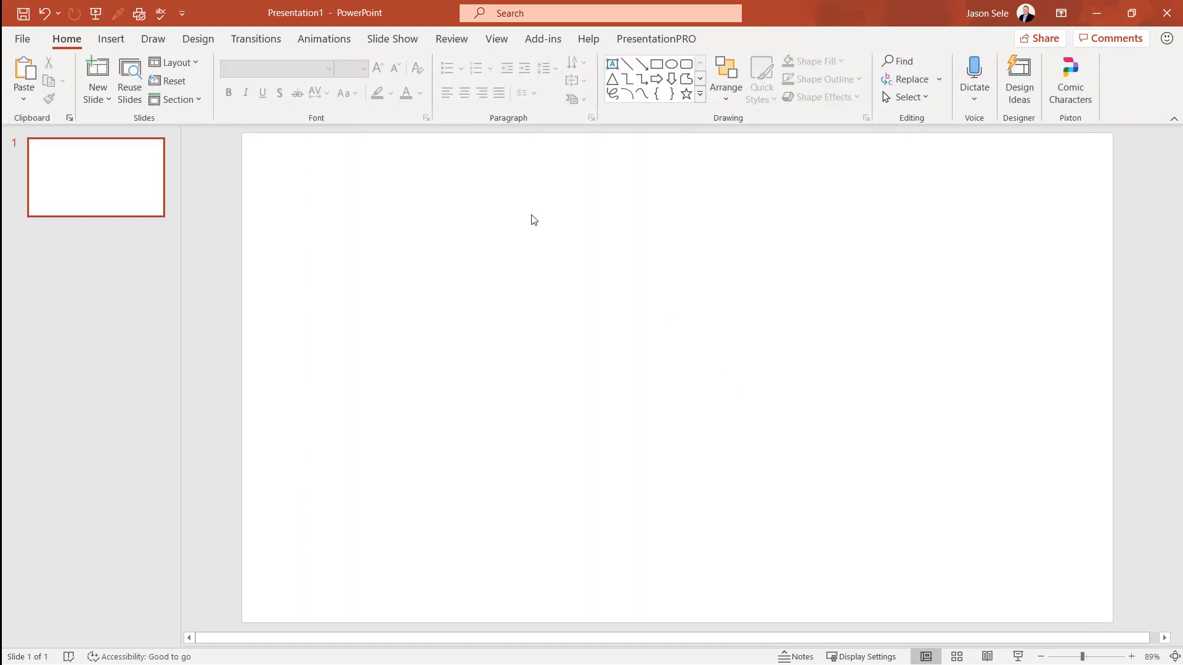
pyautogui.click(111, 38)
pyautogui.click(145, 89)
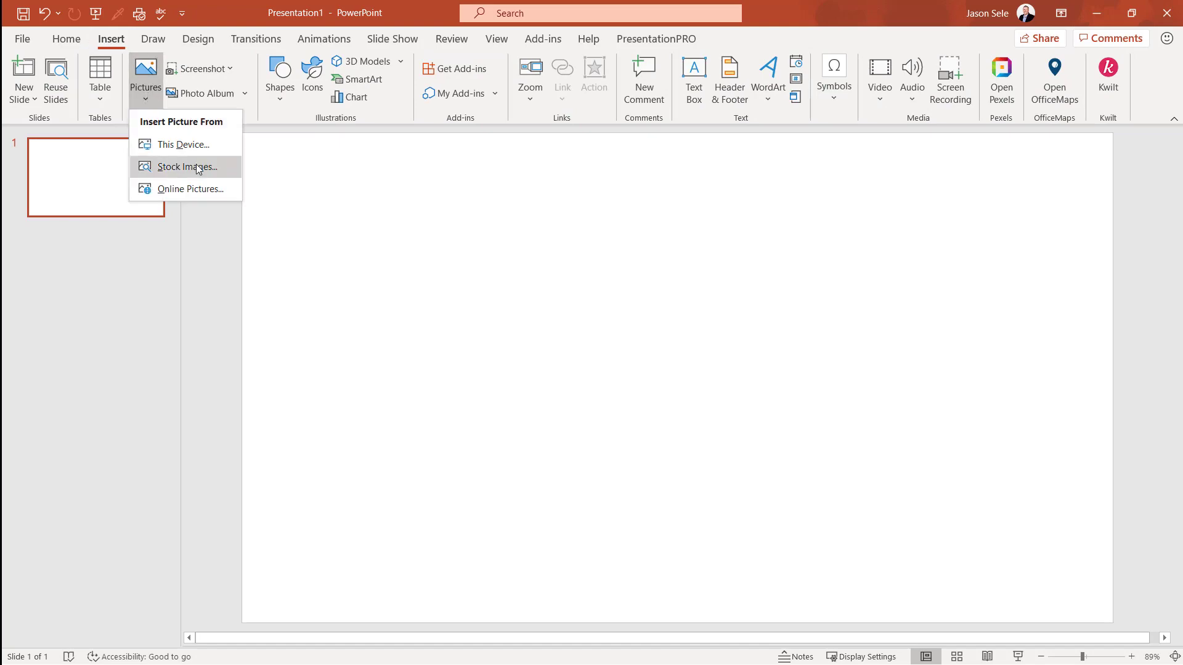
pyautogui.click(186, 166)
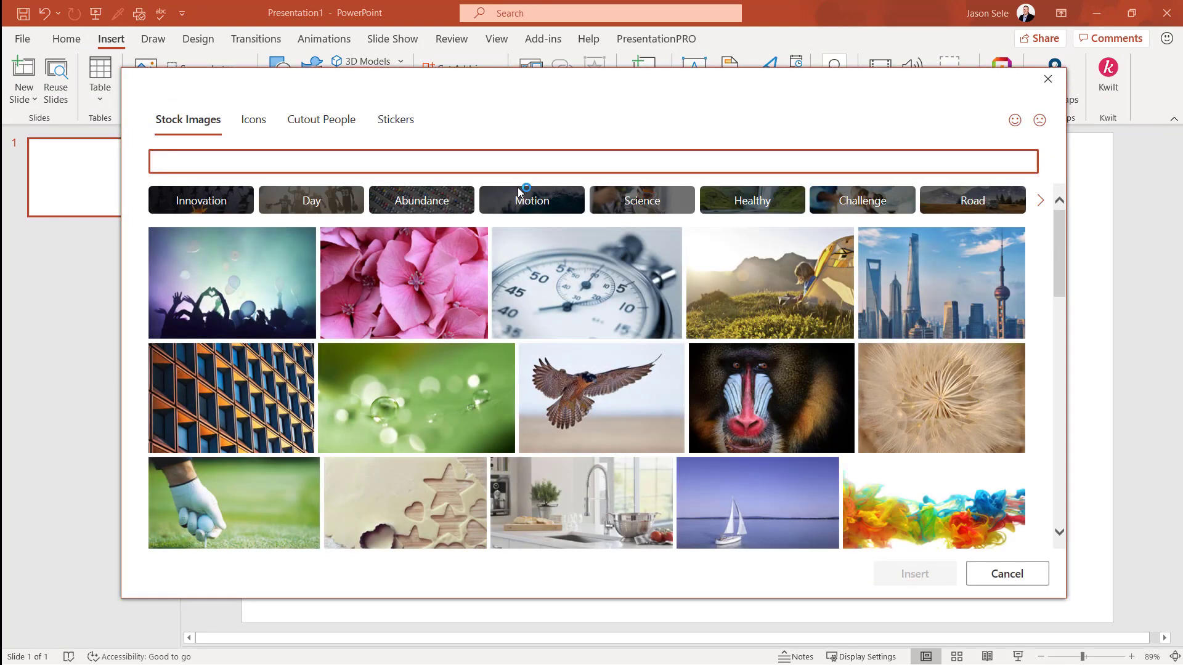
pyautogui.click(600, 397)
pyautogui.click(908, 573)
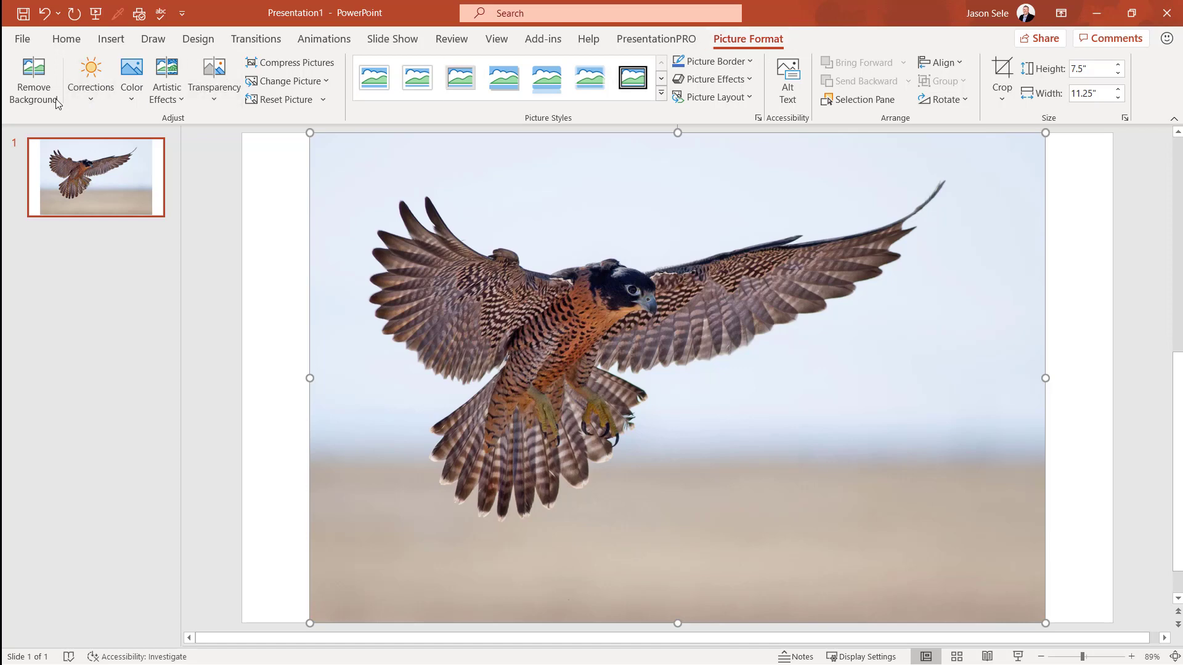
# Remove the falcon's background, marking an area near the foot for removal, and keep changes
pyautogui.click(33, 81)
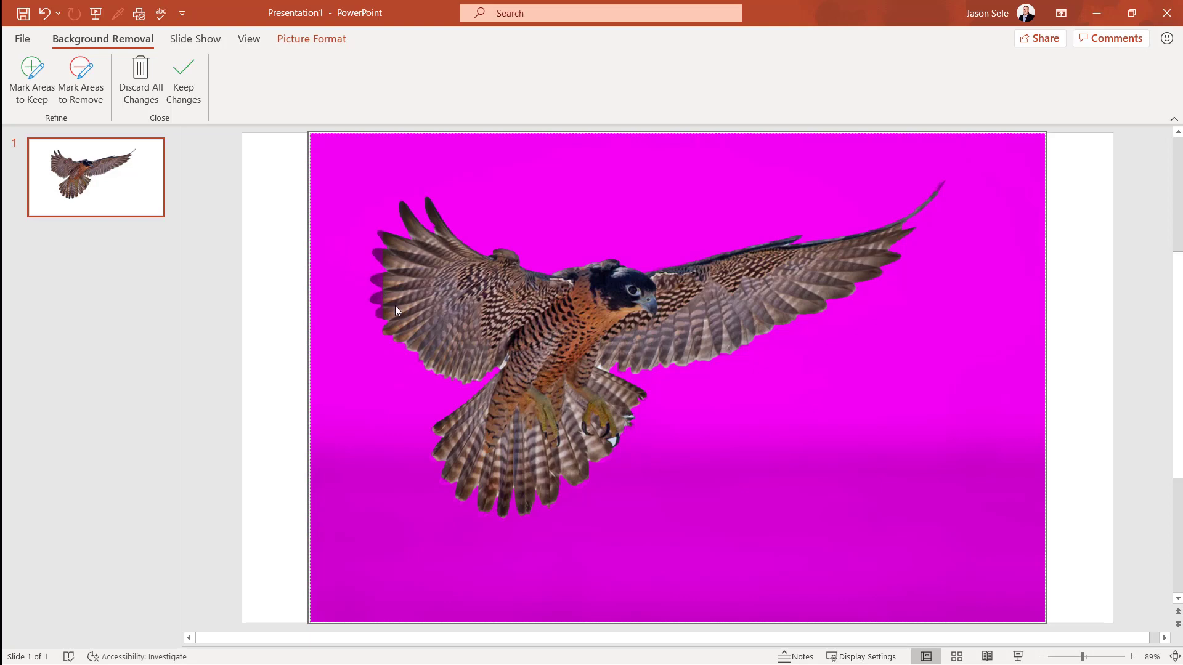
pyautogui.click(27, 96)
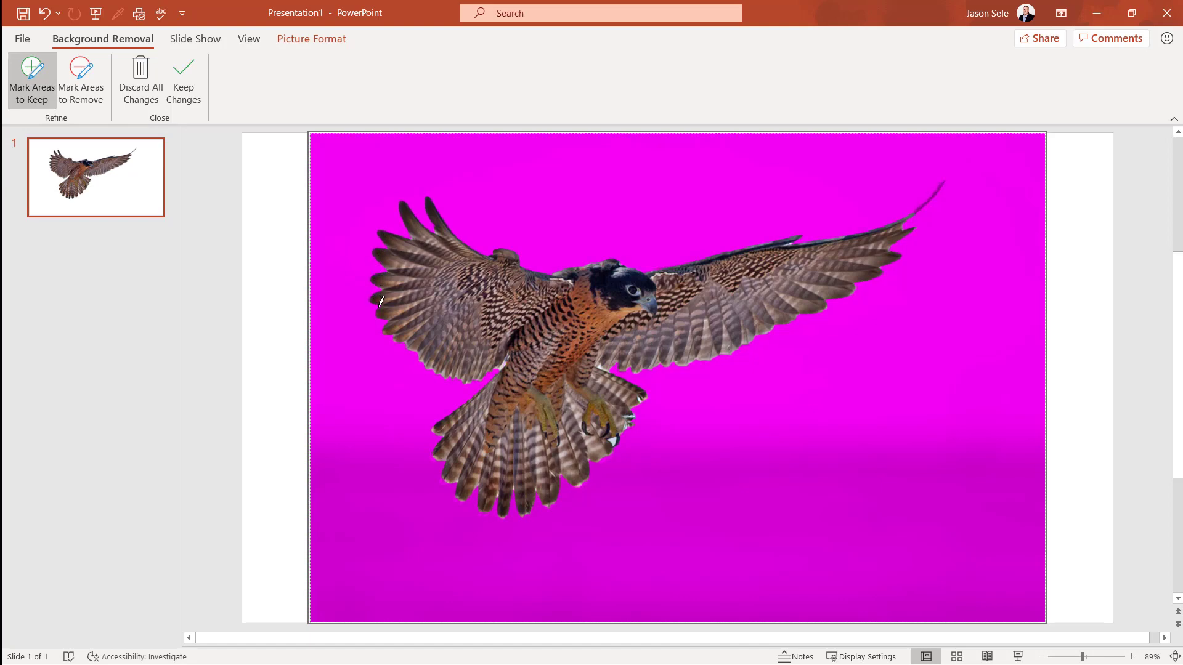
pyautogui.click(82, 82)
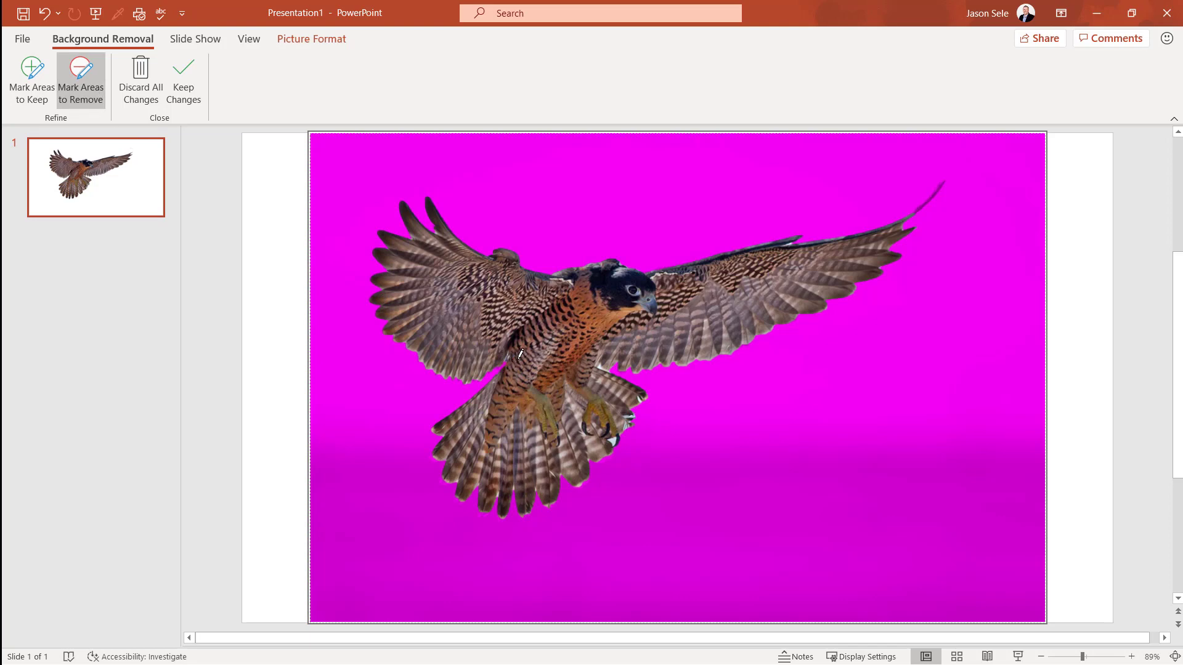
pyautogui.click(618, 432)
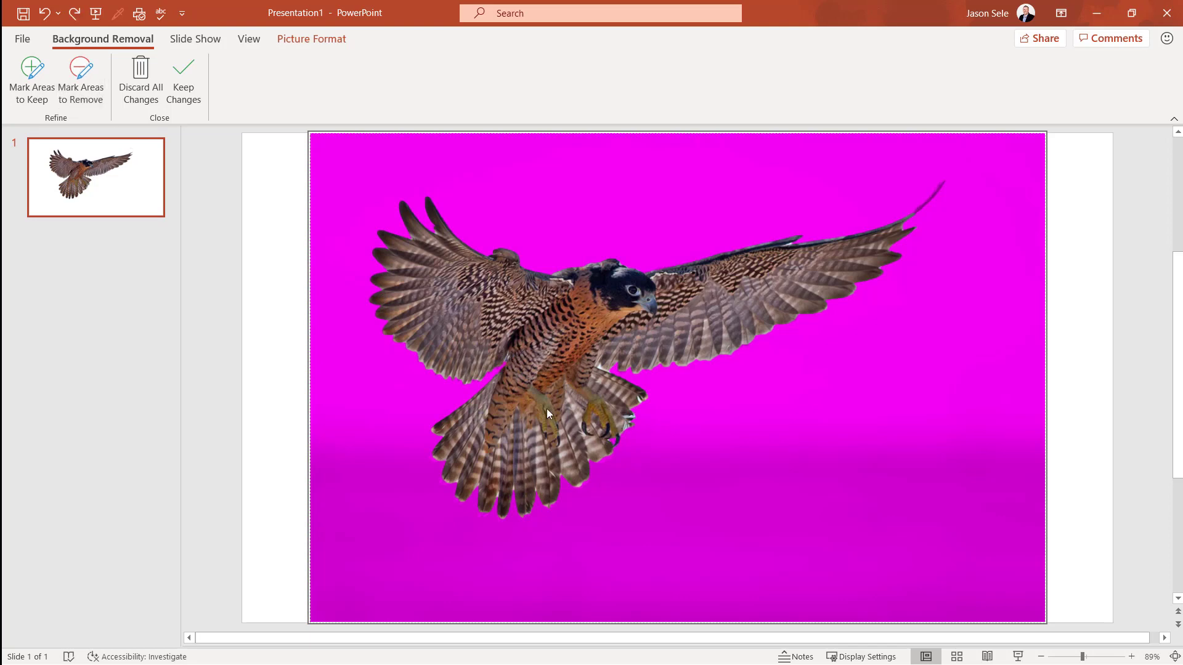
pyautogui.click(183, 80)
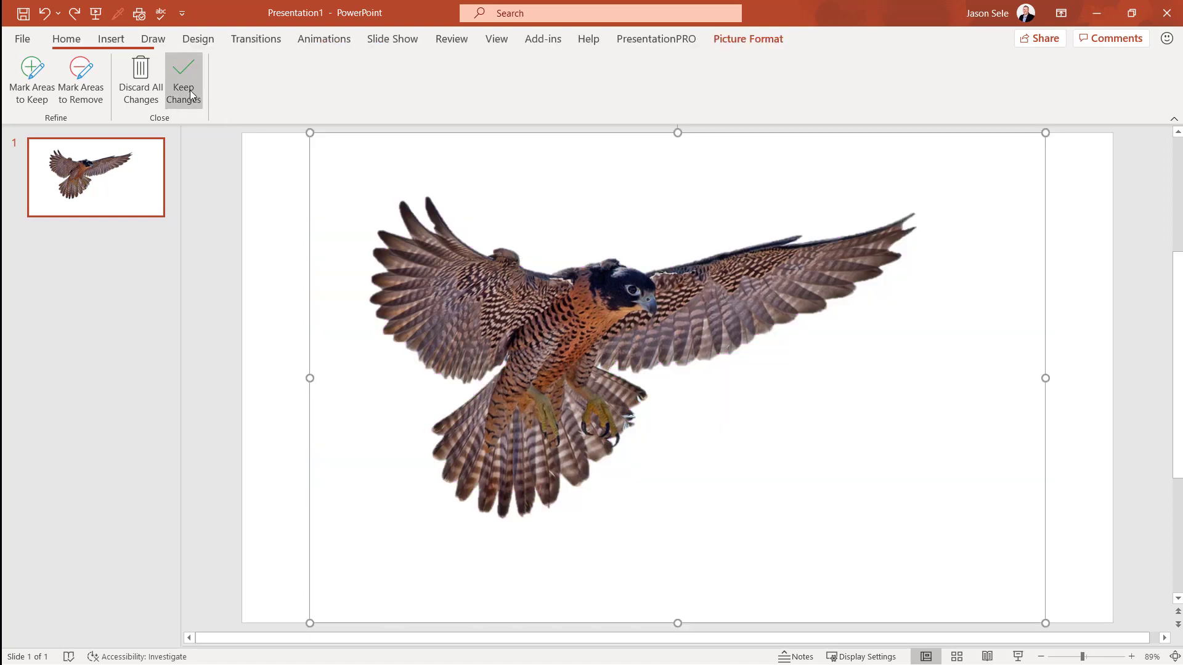
# Drag the background-free falcon picture up and to the left on the white slide
pyautogui.moveTo(584, 331); pyautogui.dragTo(555, 298)
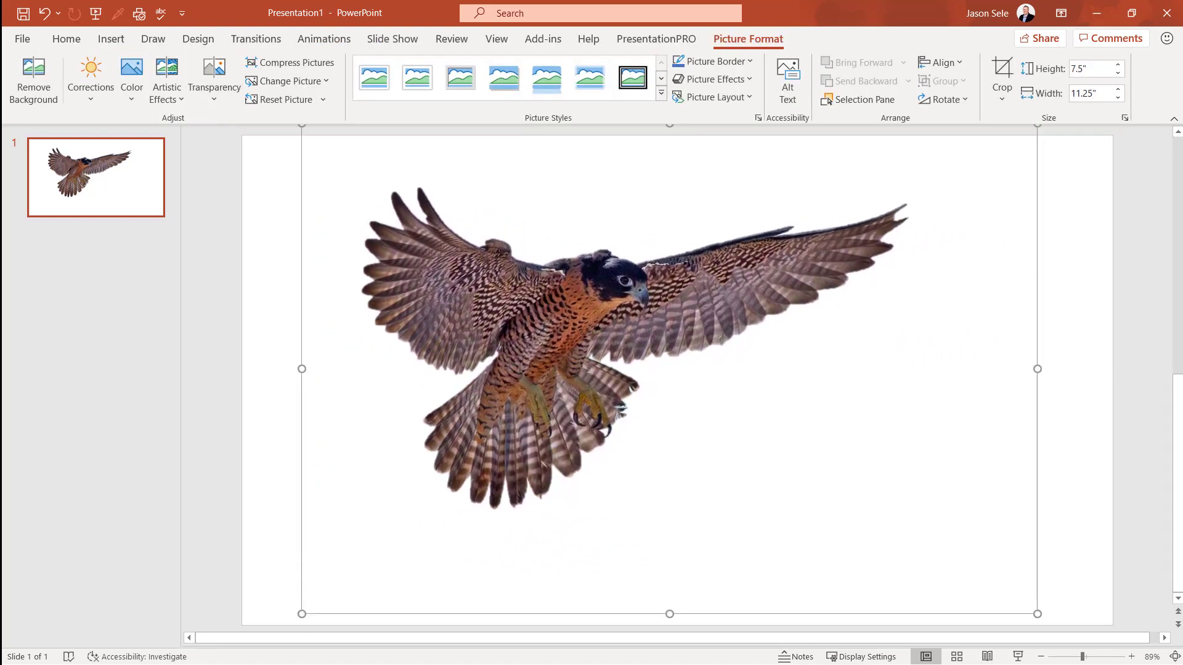